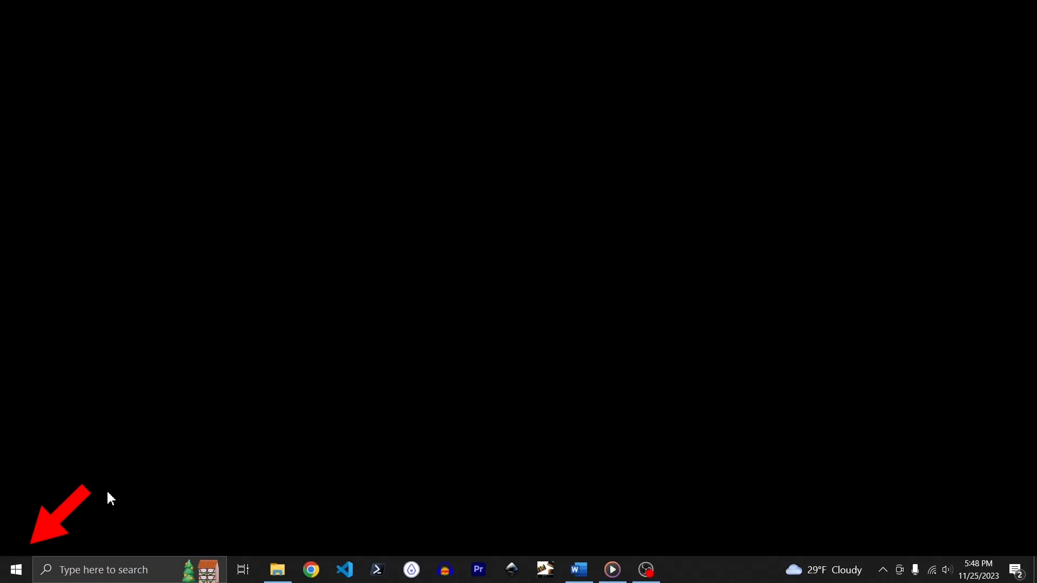
# Step: Launch Excel by searching 'excel' from the Start menu, then via its desktop shortcut
pyautogui.click(16, 570)
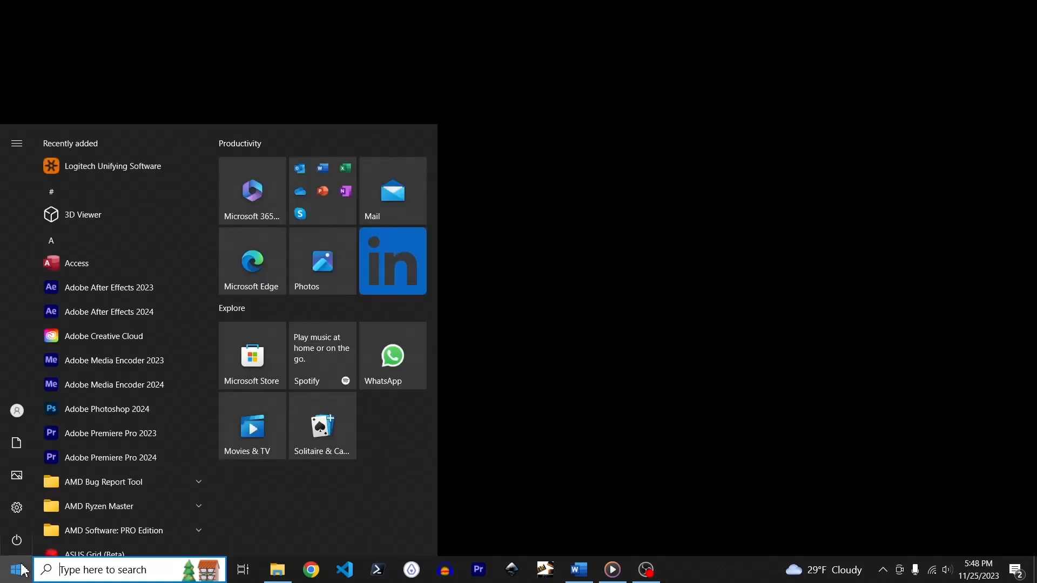
pyautogui.write('excel')
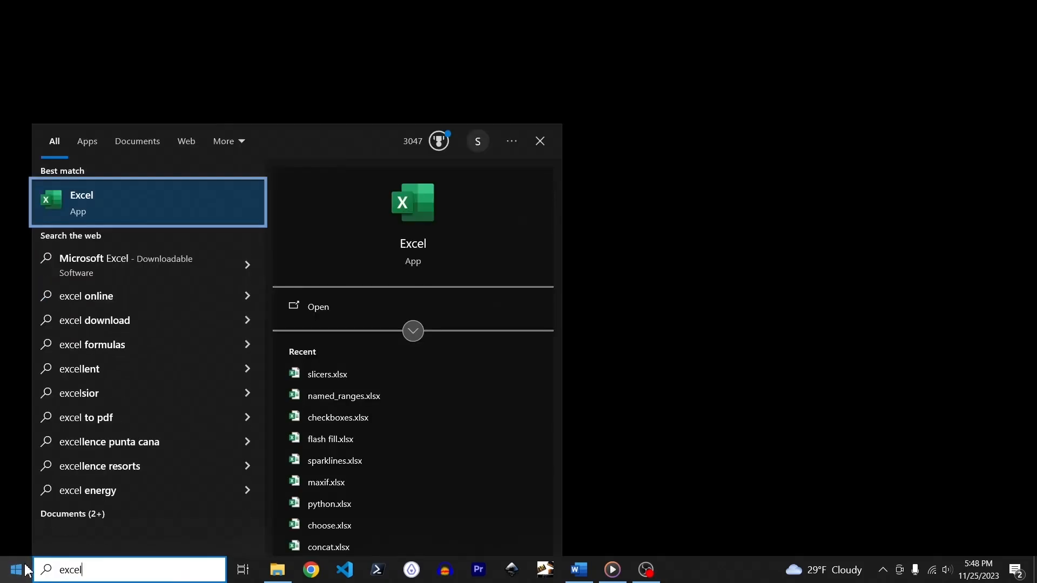
pyautogui.click(76, 201)
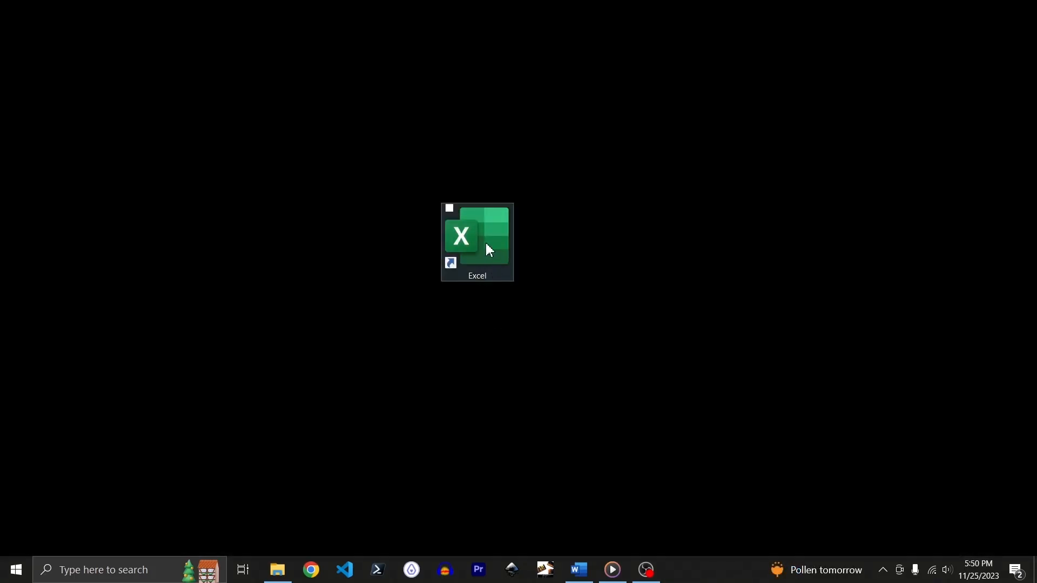
pyautogui.doubleClick(489, 250)
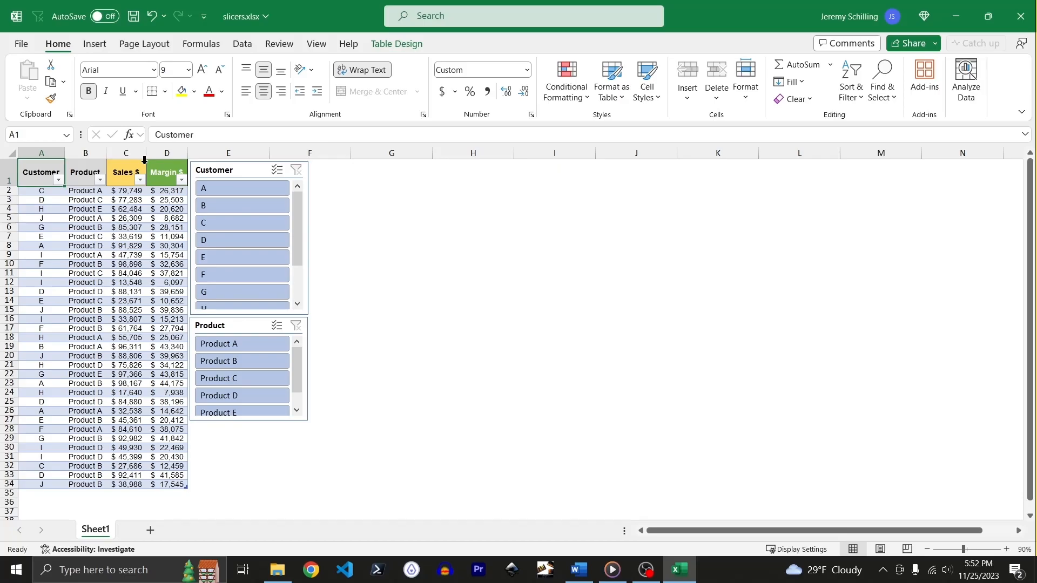
# Step: Create a new blank workbook from the File start page
pyautogui.click(21, 43)
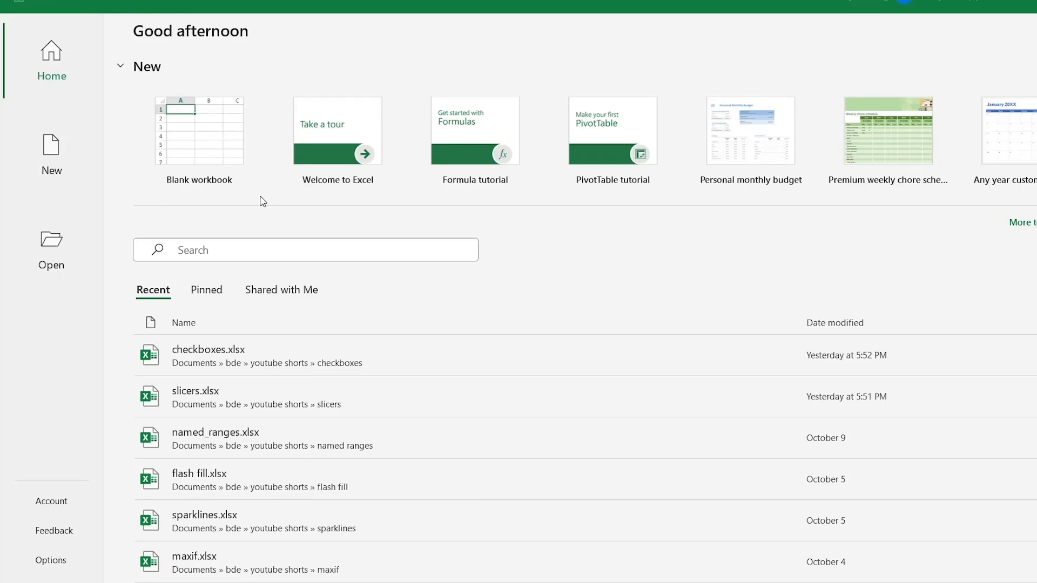
pyautogui.click(210, 136)
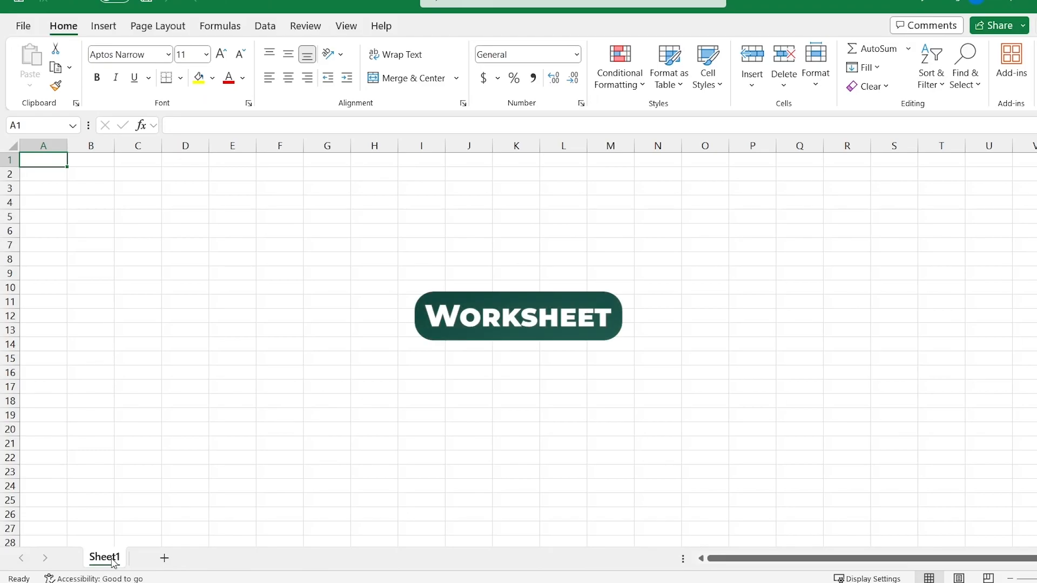
# Step: Add a new worksheet, Sheet2, and select cell B1
pyautogui.click(165, 558)
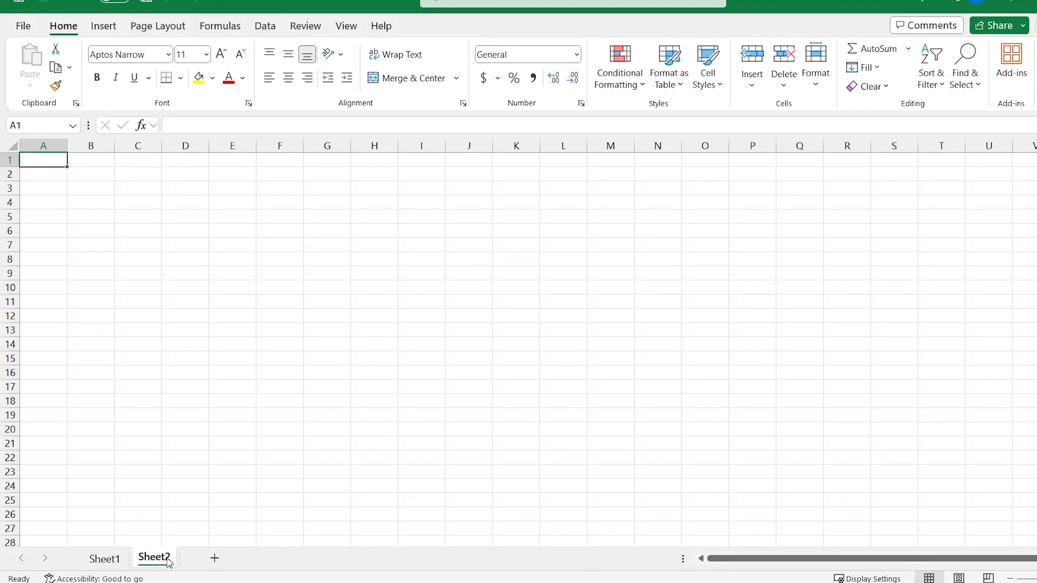
pyautogui.click(88, 161)
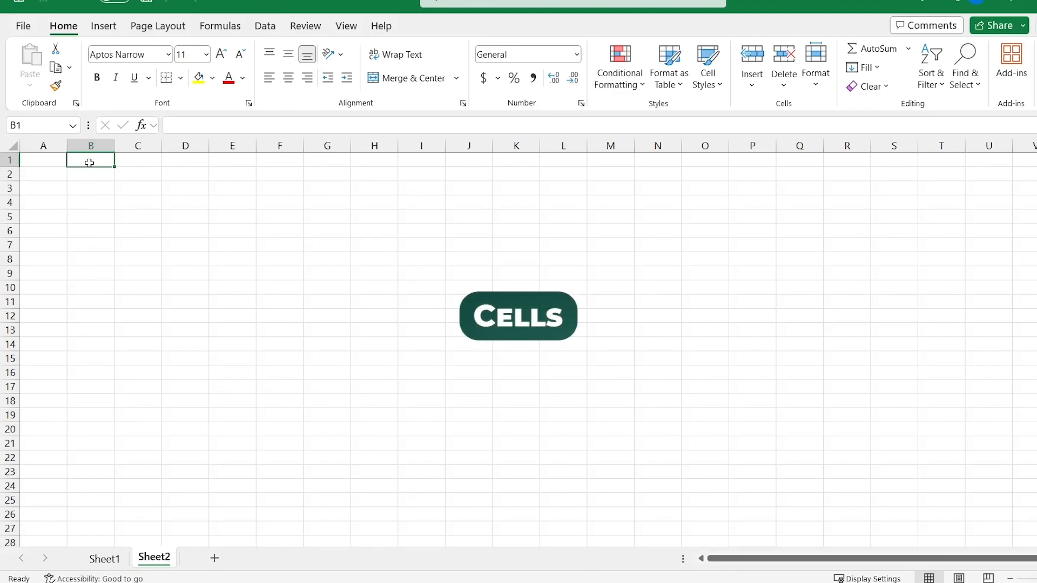
# Step: Select cells C2 and D2, then whole columns C, D, E and rows 3 and 5
pyautogui.click(156, 178)
pyautogui.click(199, 177)
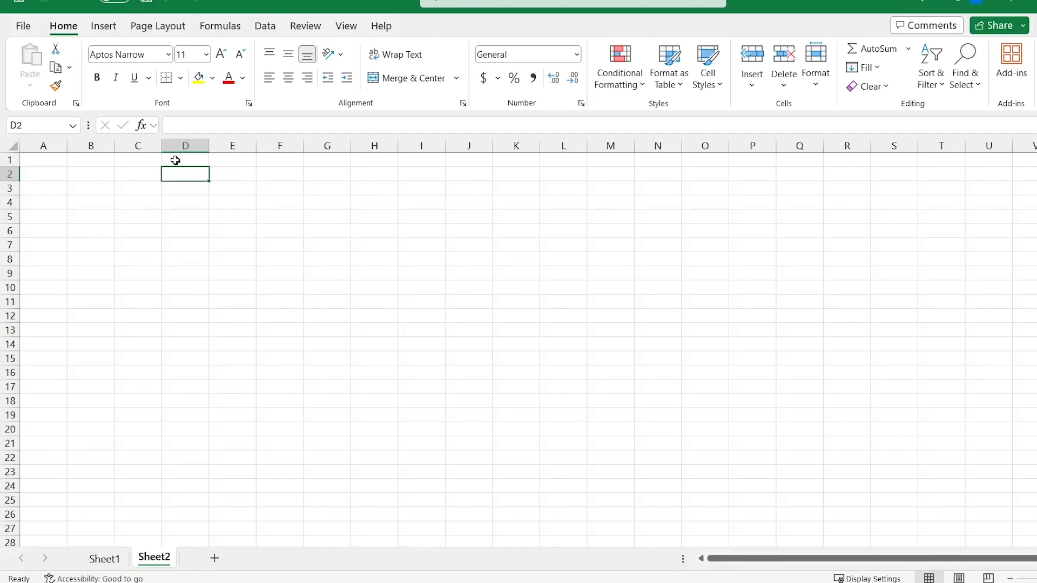
pyautogui.click(148, 142)
pyautogui.click(188, 142)
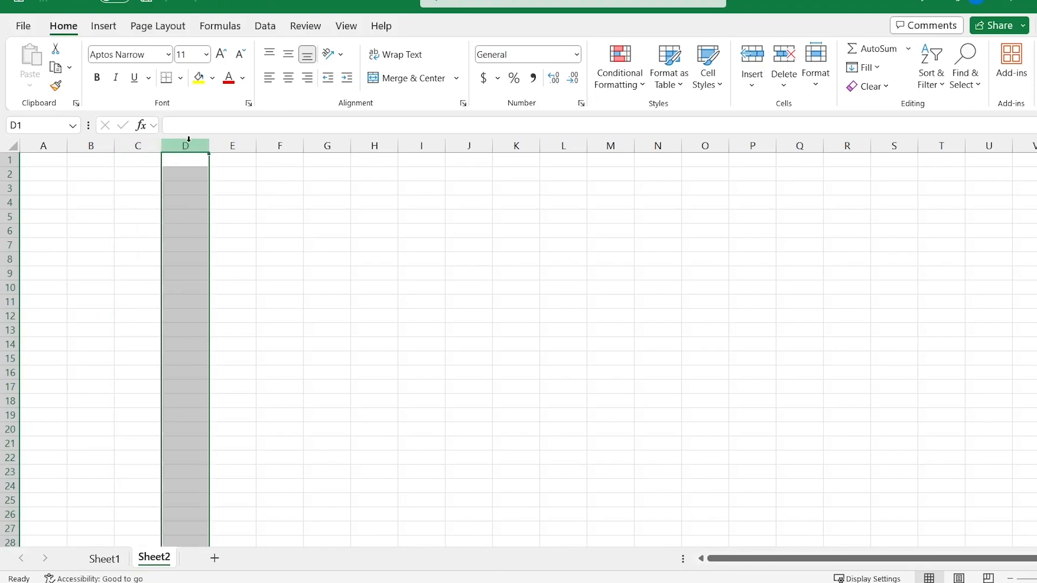
pyautogui.click(238, 141)
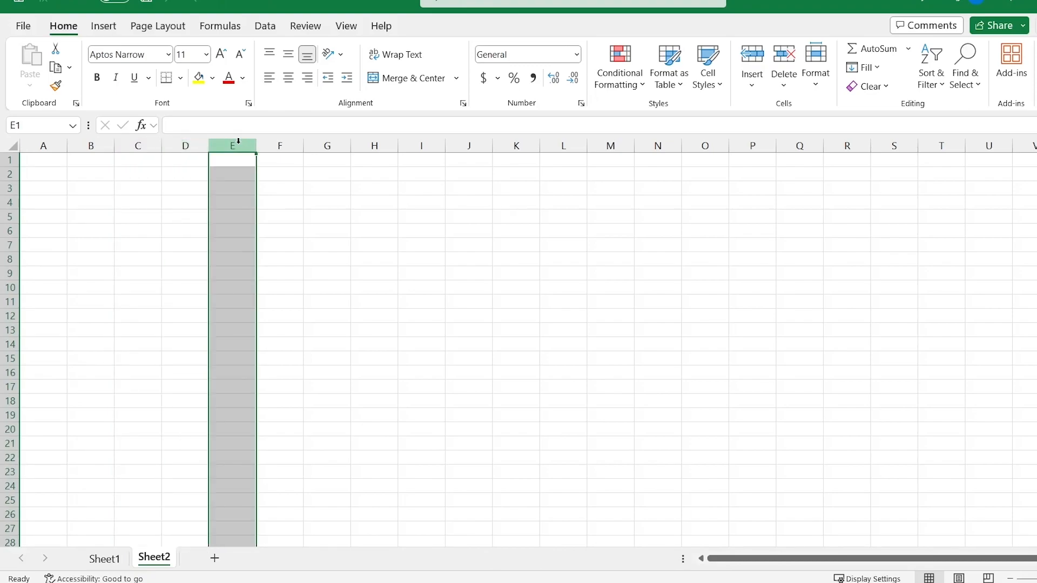
pyautogui.click(9, 188)
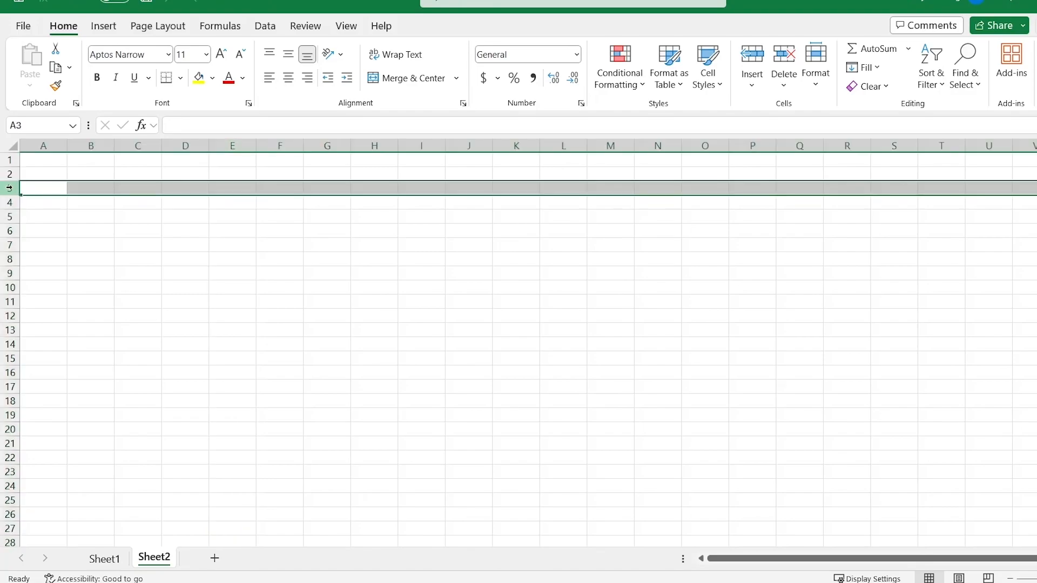
pyautogui.click(9, 217)
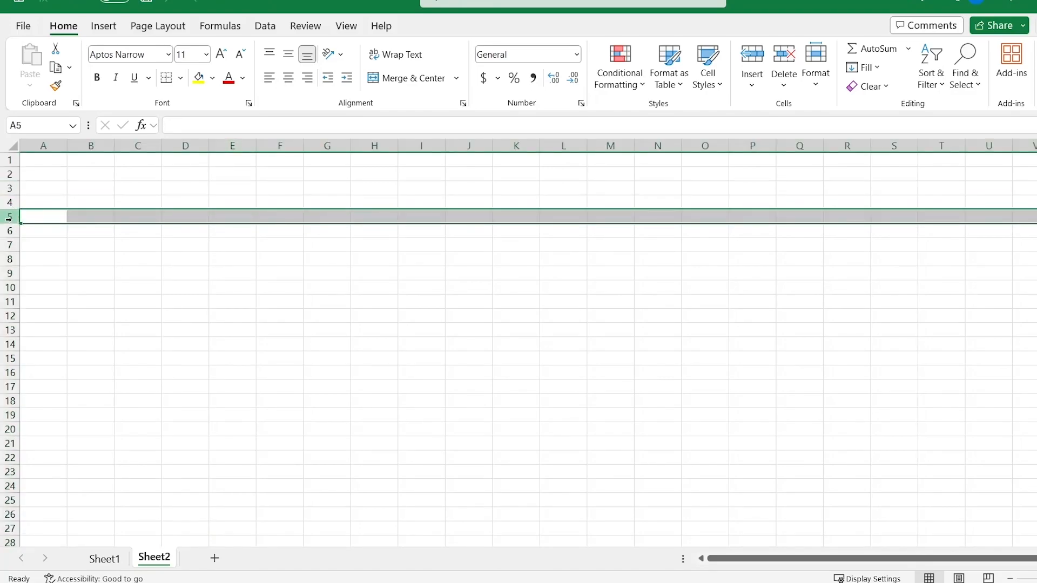
# Step: Select cells D6, B17, I10 and B5 to show their addresses
pyautogui.click(179, 233)
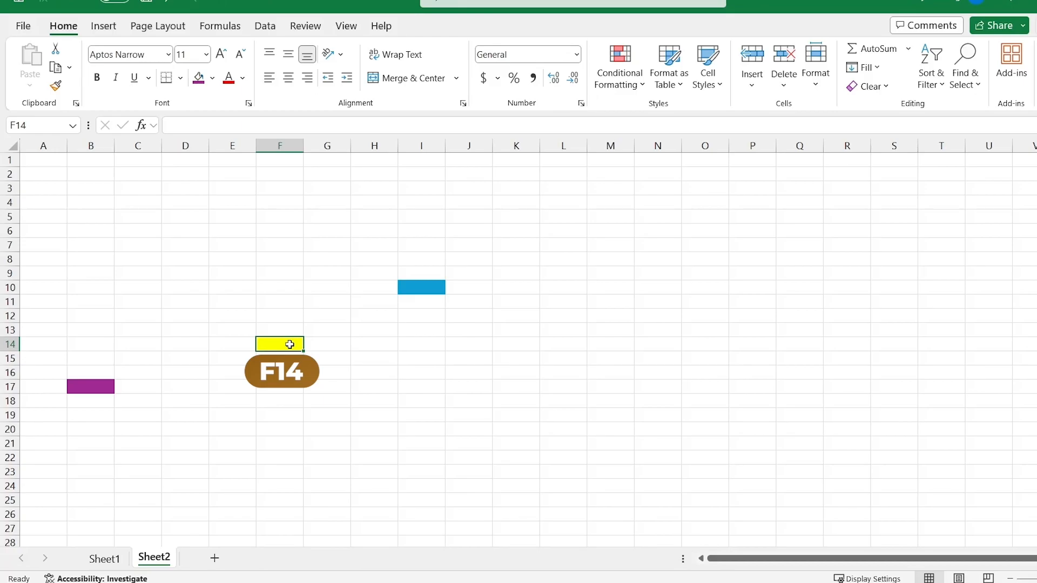
pyautogui.click(97, 390)
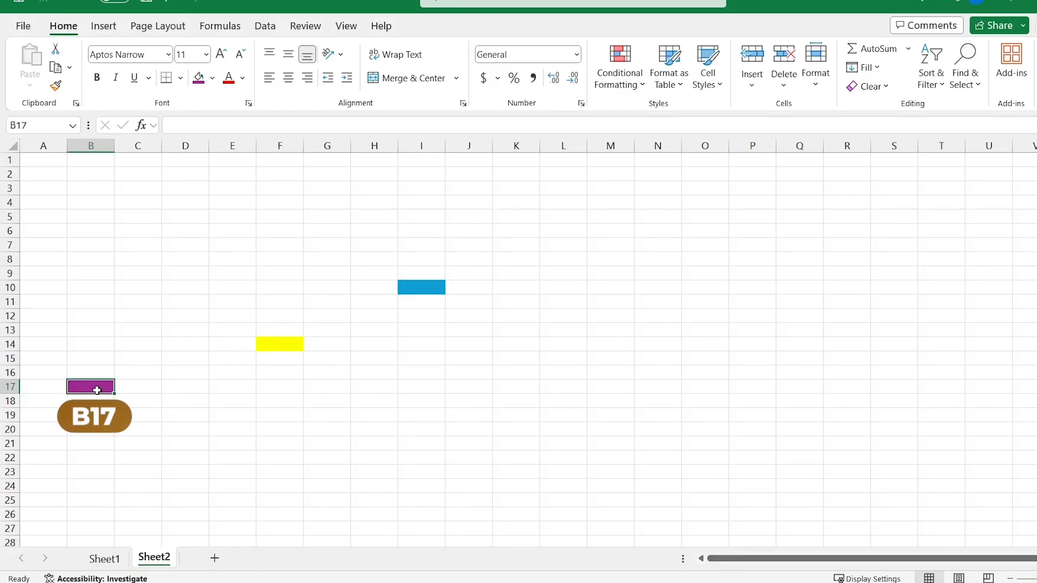
pyautogui.click(431, 290)
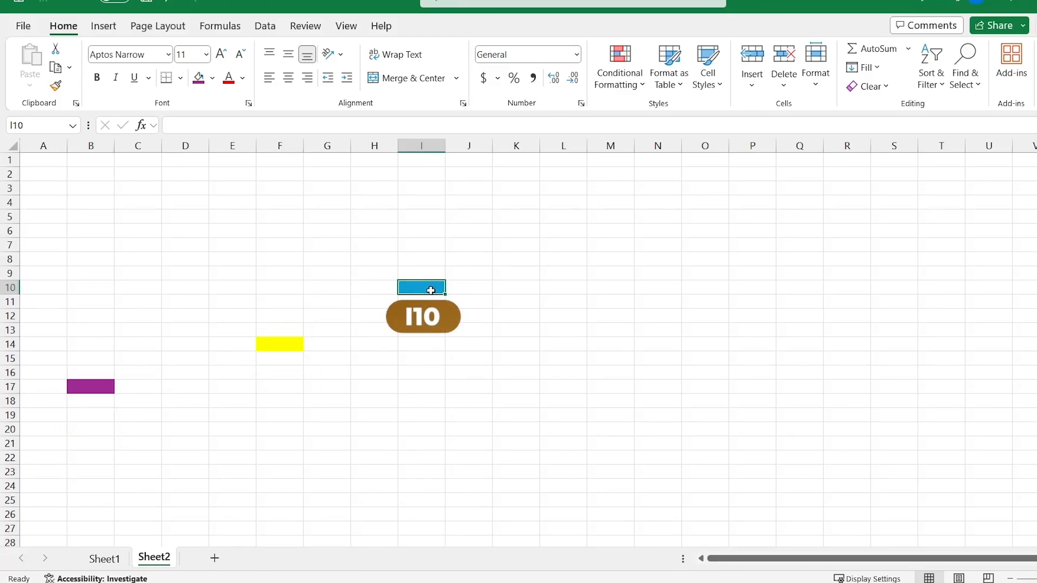
pyautogui.click(93, 216)
# Step: Select the range B5:I10 and open, then close, the Conditional Formatting menu
pyautogui.moveTo(103, 219)
pyautogui.mouseDown()
pyautogui.moveTo(384, 267)
pyautogui.moveTo(435, 290)
pyautogui.mouseUp()
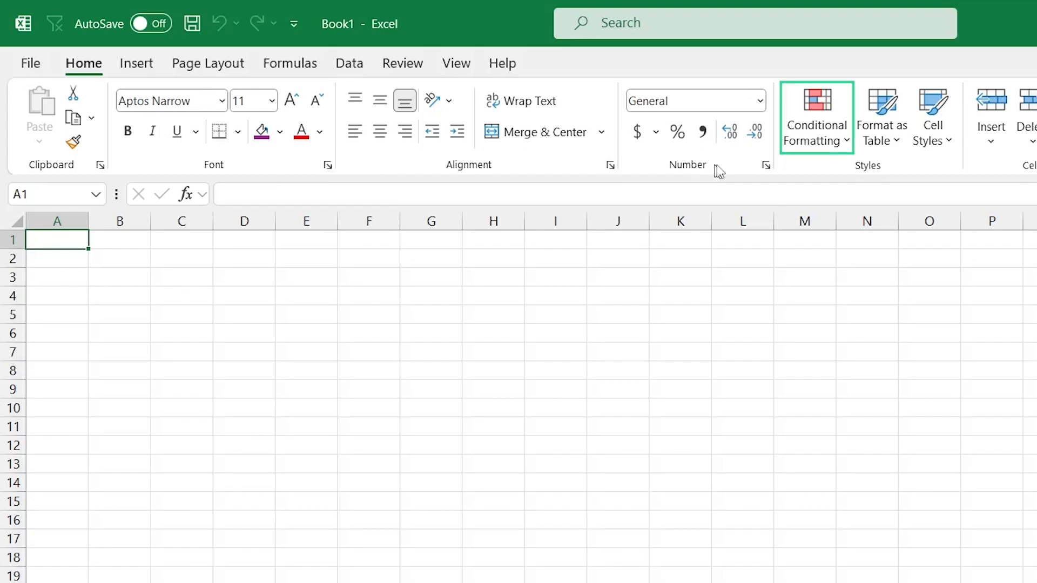
pyautogui.click(821, 140)
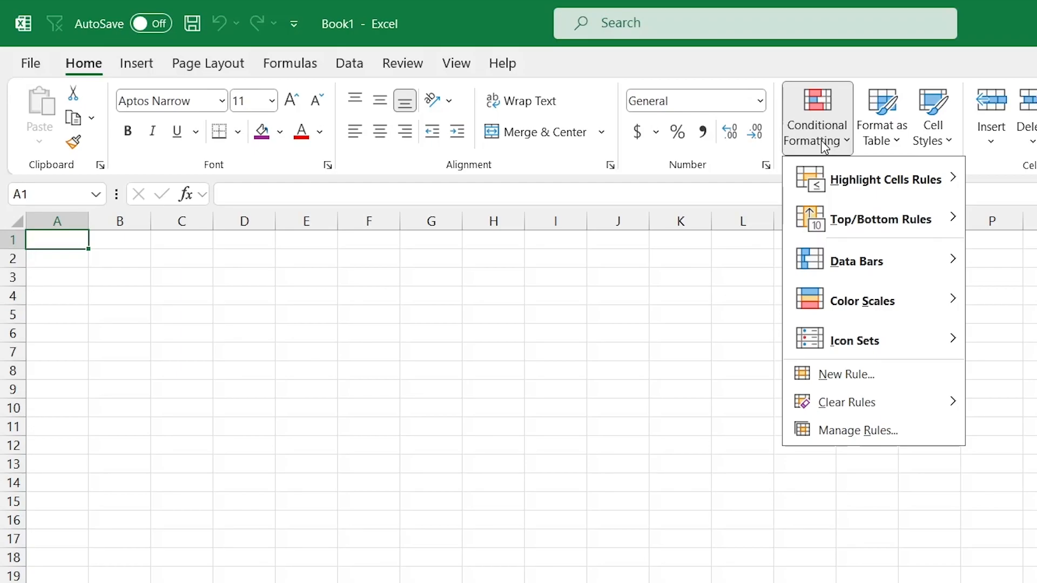
pyautogui.click(821, 141)
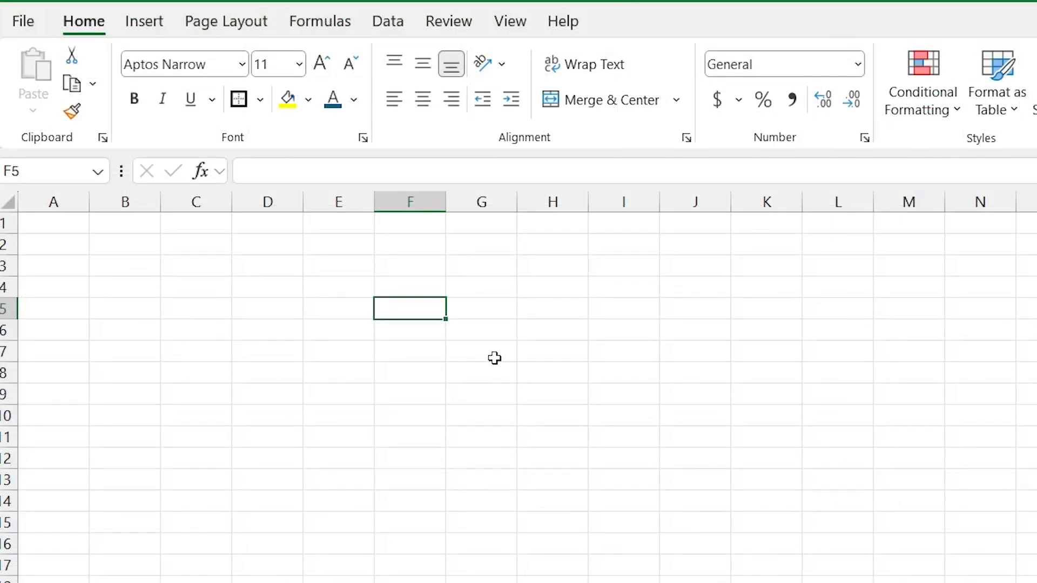
# Step: Enter 'hello' in F5 with a yellow fill and a theme font colour
pyautogui.write('hello')
pyautogui.press('Return')
pyautogui.click(434, 302)
pyautogui.click(288, 99)
pyautogui.click(353, 99)
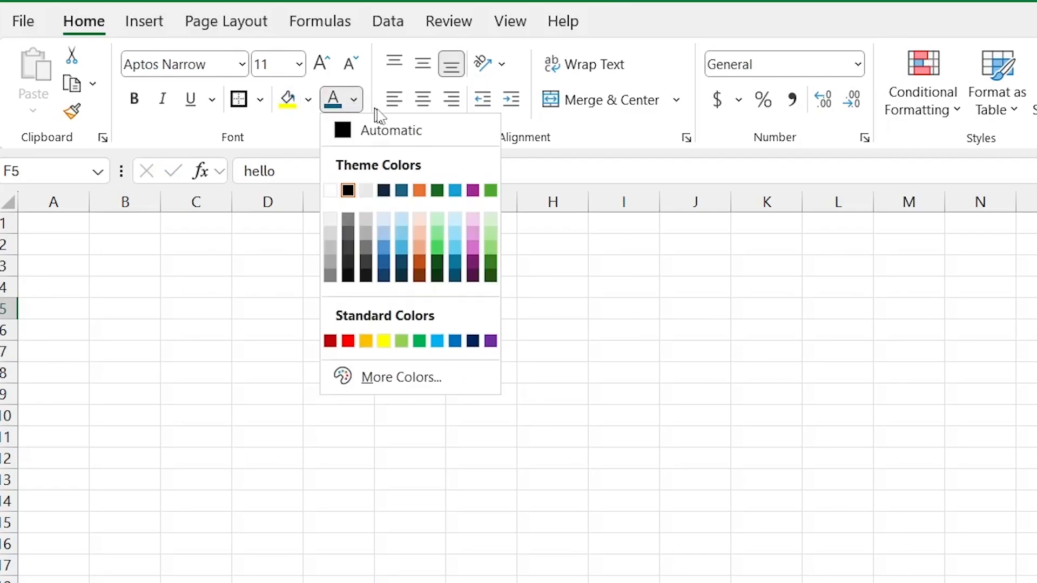
pyautogui.click(406, 190)
pyautogui.click(435, 345)
pyautogui.click(428, 307)
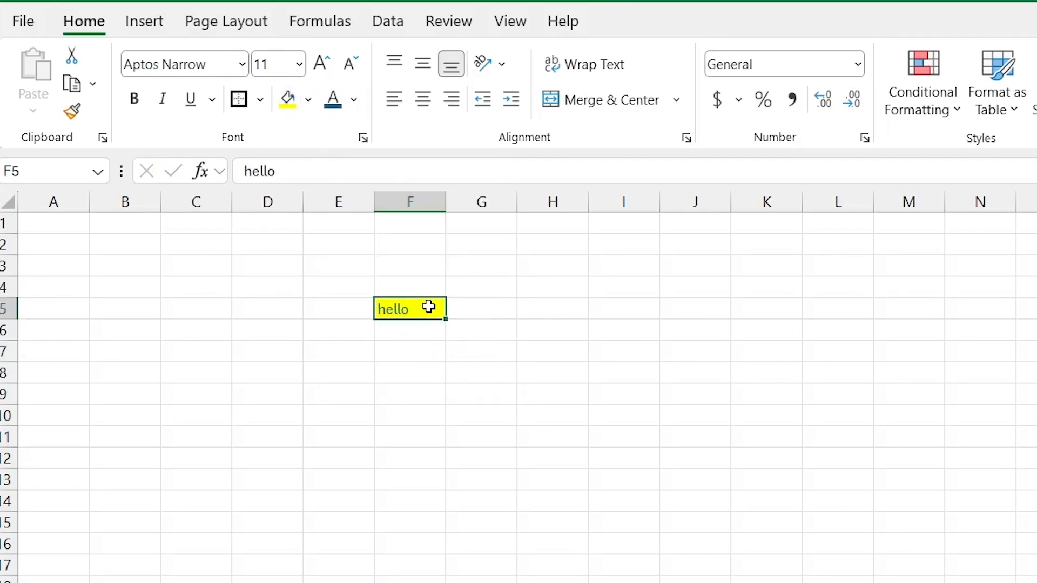
# Step: Give F5 a thick outside border, vertically centred and right-aligned text
pyautogui.click(260, 99)
pyautogui.click(303, 398)
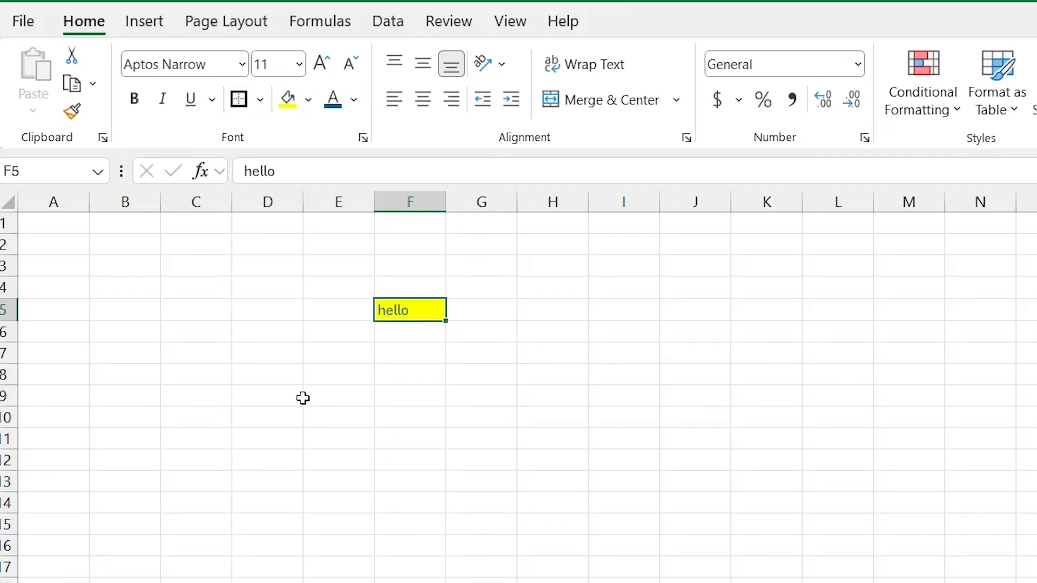
pyautogui.click(459, 332)
pyautogui.click(442, 313)
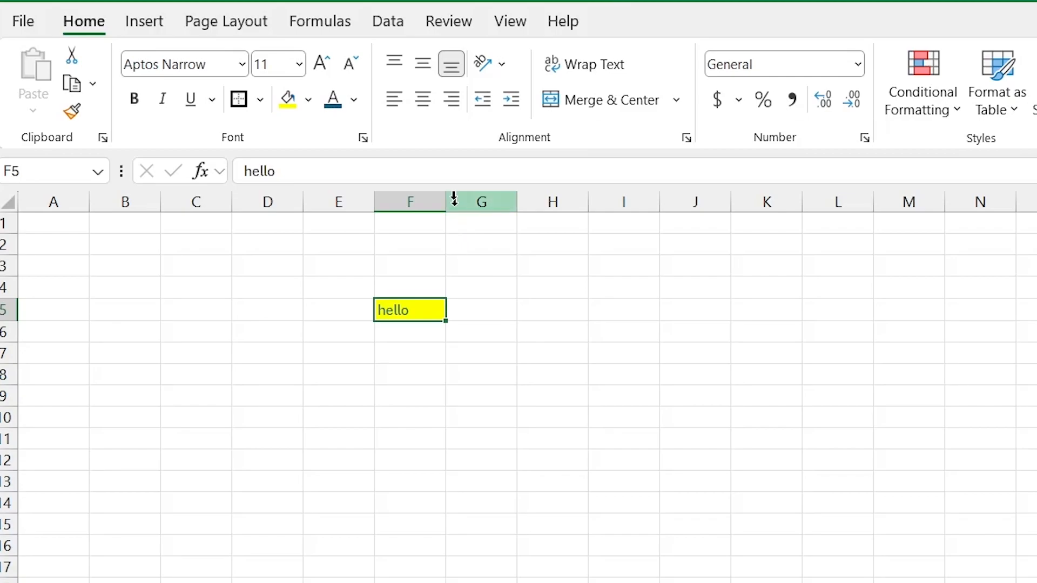
pyautogui.click(430, 75)
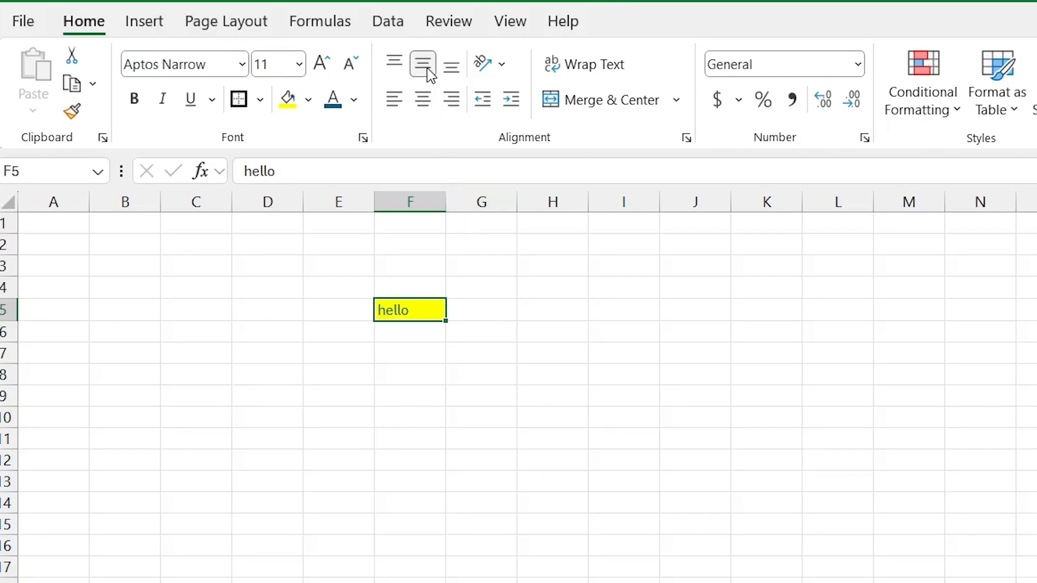
pyautogui.click(453, 106)
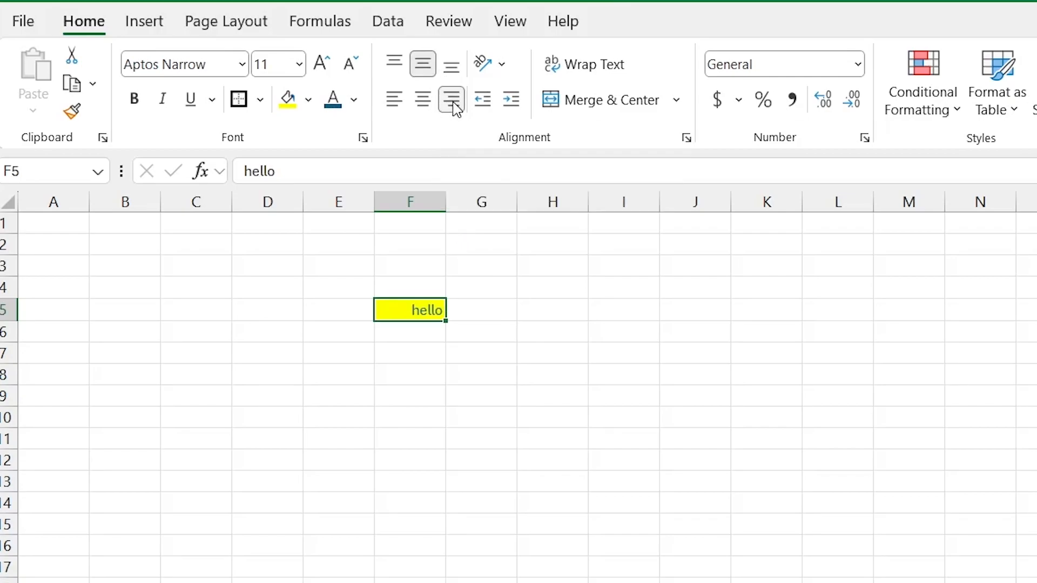
# Step: Replace F5's text with 'hello how are you' and wrap it onto two lines
pyautogui.write('hello how are you')
pyautogui.press('Return')
pyautogui.click(409, 312)
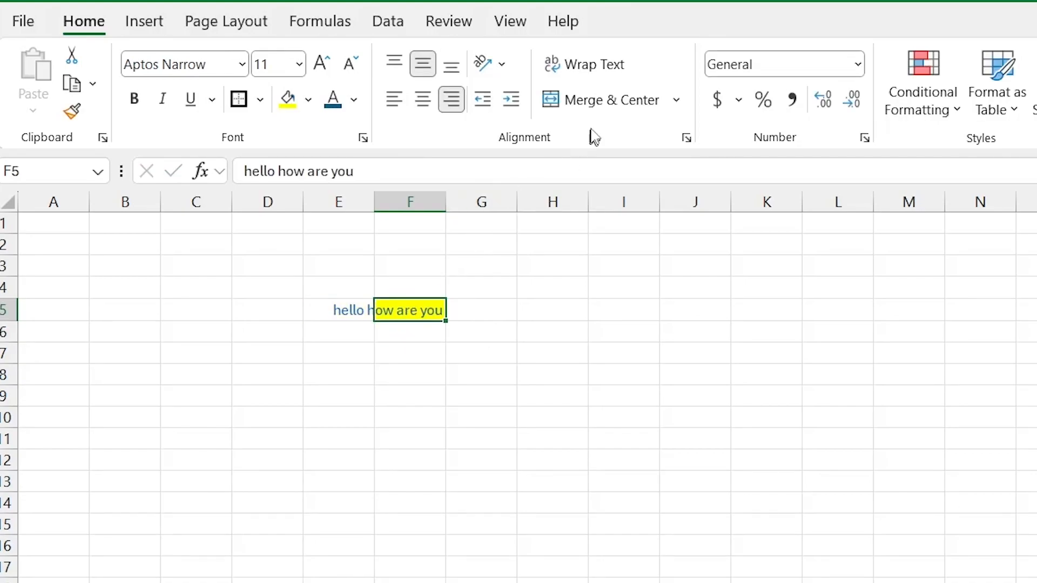
pyautogui.click(609, 64)
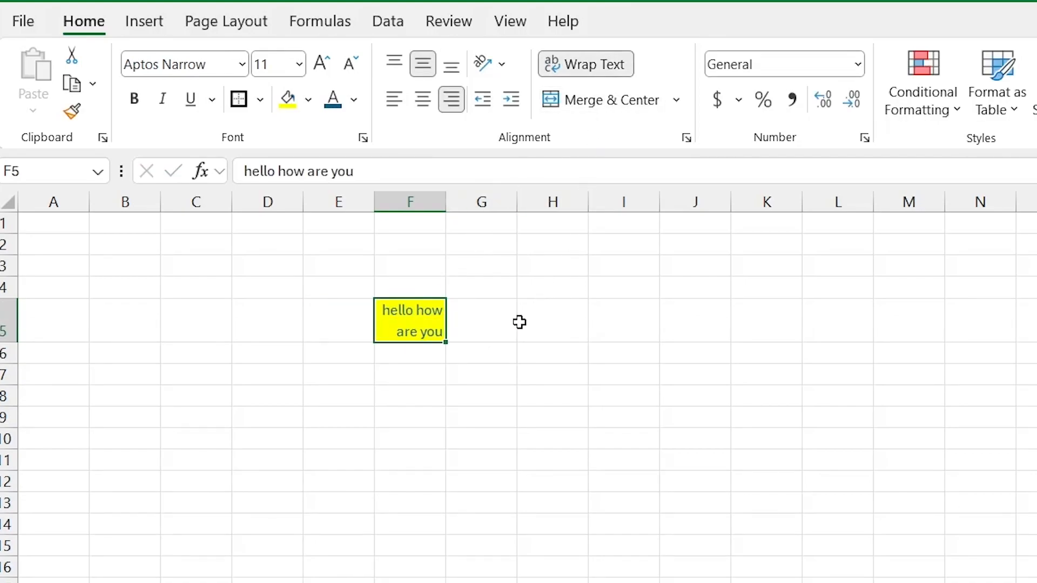
# Step: Enter 1 in F5 formatted as Accounting with the decimal places removed
pyautogui.write('1')
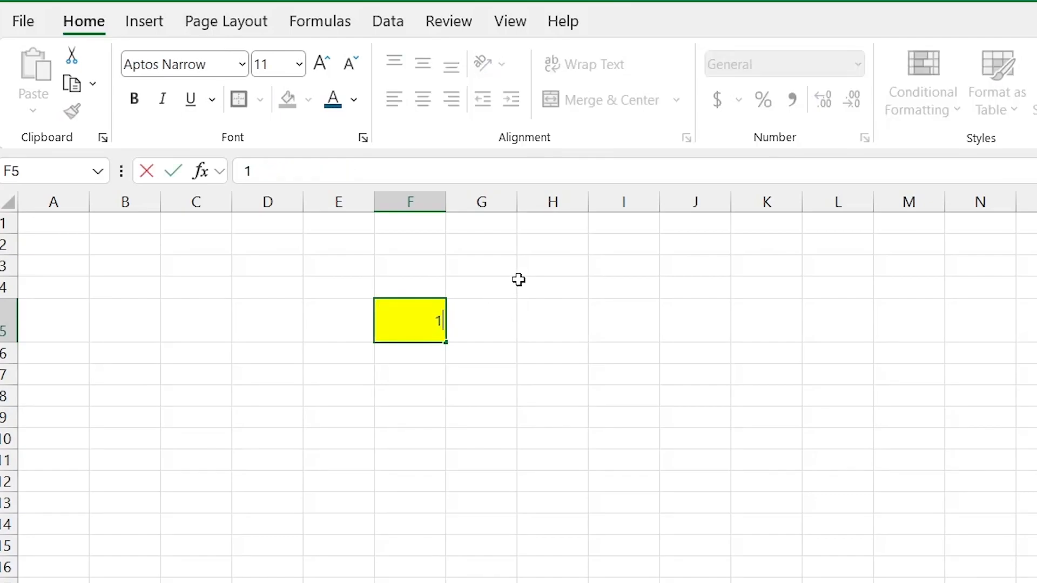
pyautogui.press('Return')
pyautogui.click(423, 309)
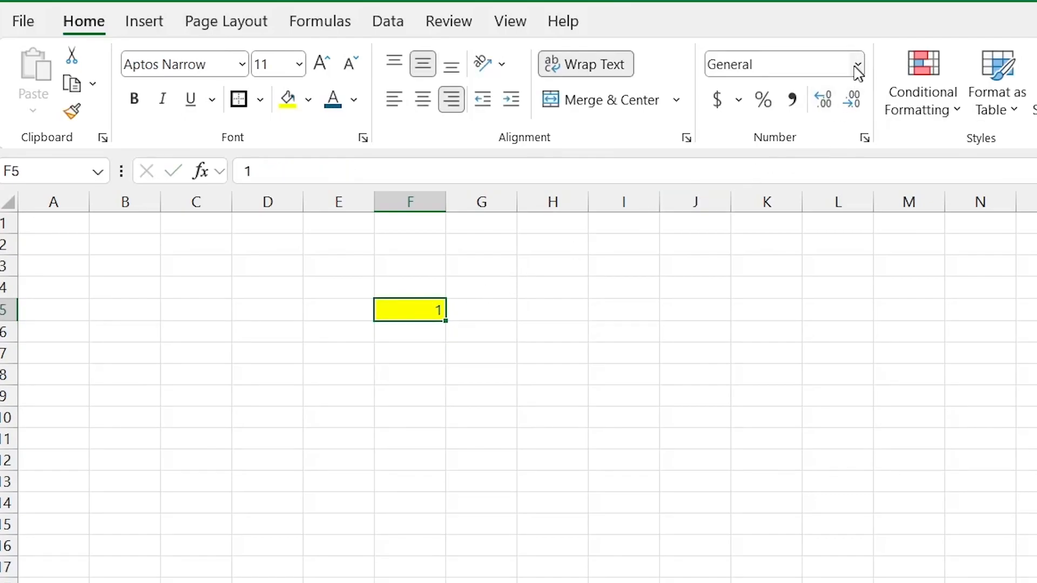
pyautogui.click(856, 66)
pyautogui.click(825, 263)
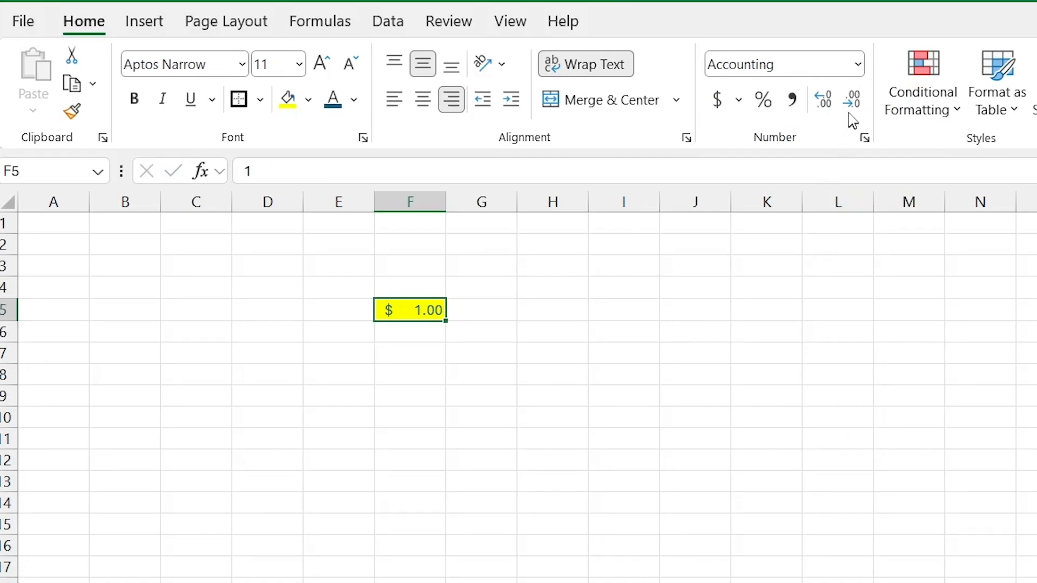
pyautogui.click(851, 100)
pyautogui.click(851, 100)
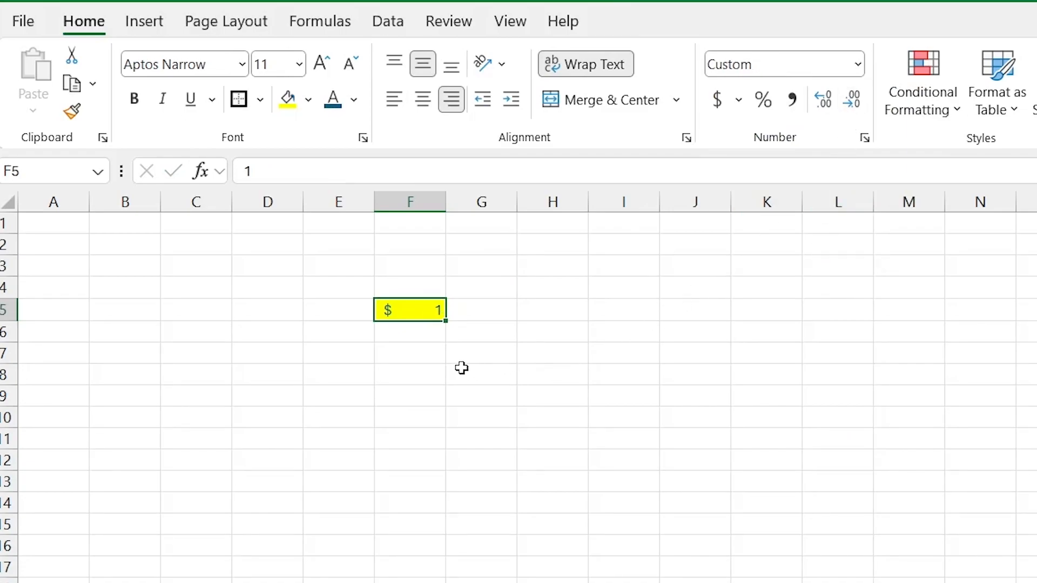
# Step: Add a Greater Than 20 highlight rule to F5, then enter 30 to trigger it
pyautogui.click(924, 108)
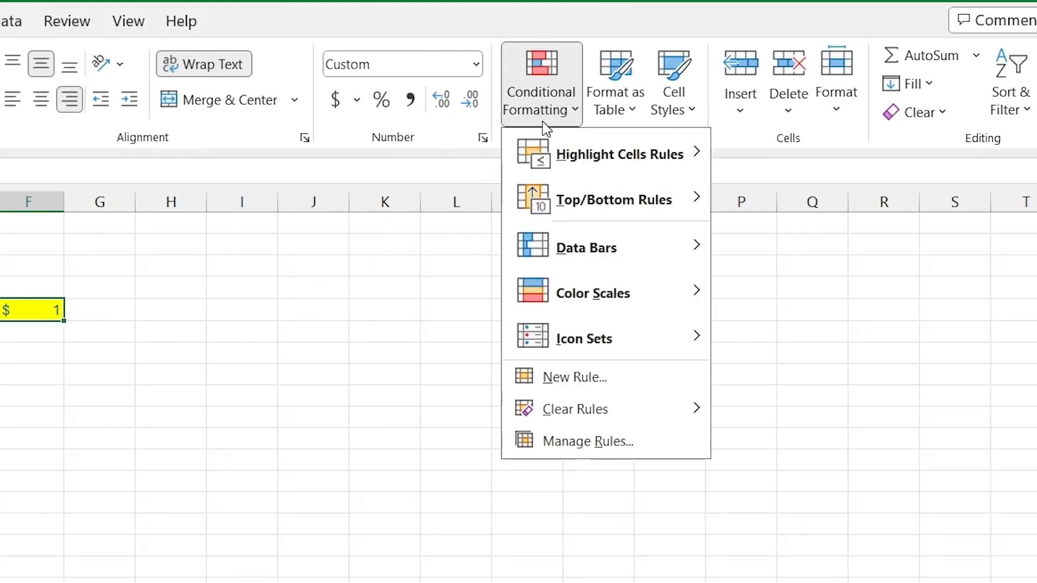
pyautogui.moveTo(603, 160)
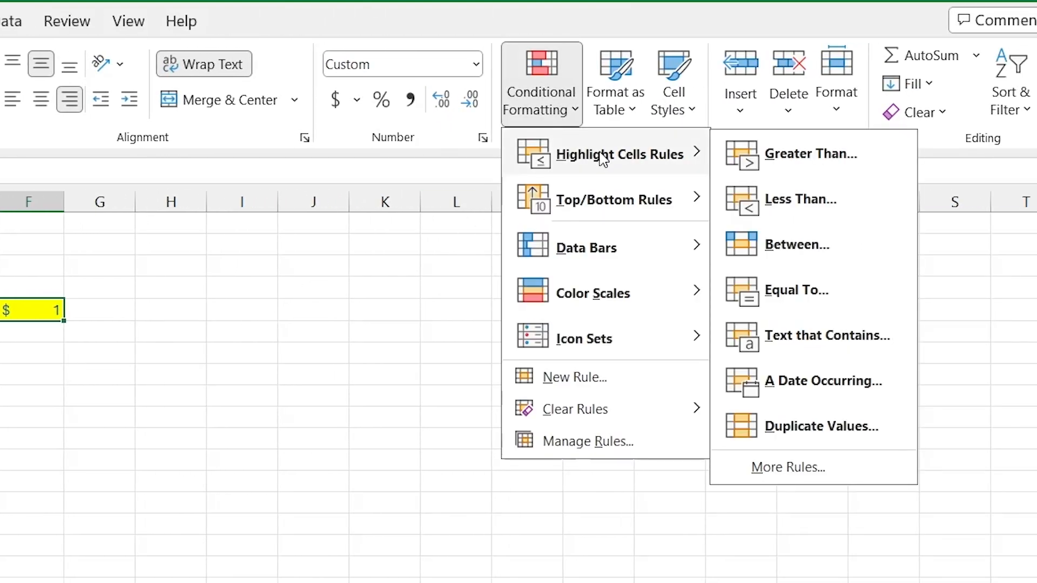
pyautogui.click(799, 156)
pyautogui.write('20')
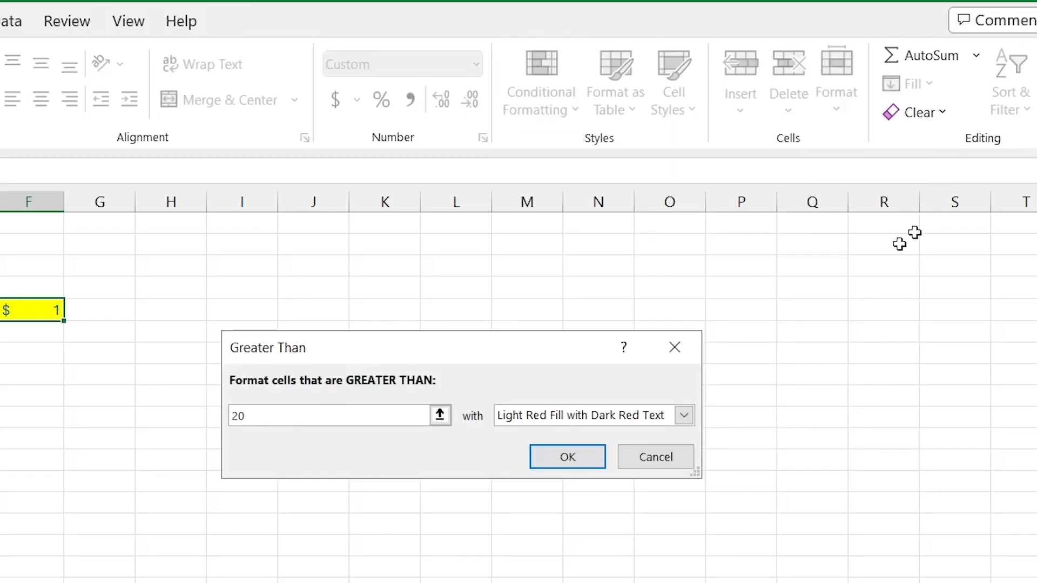
pyautogui.click(565, 462)
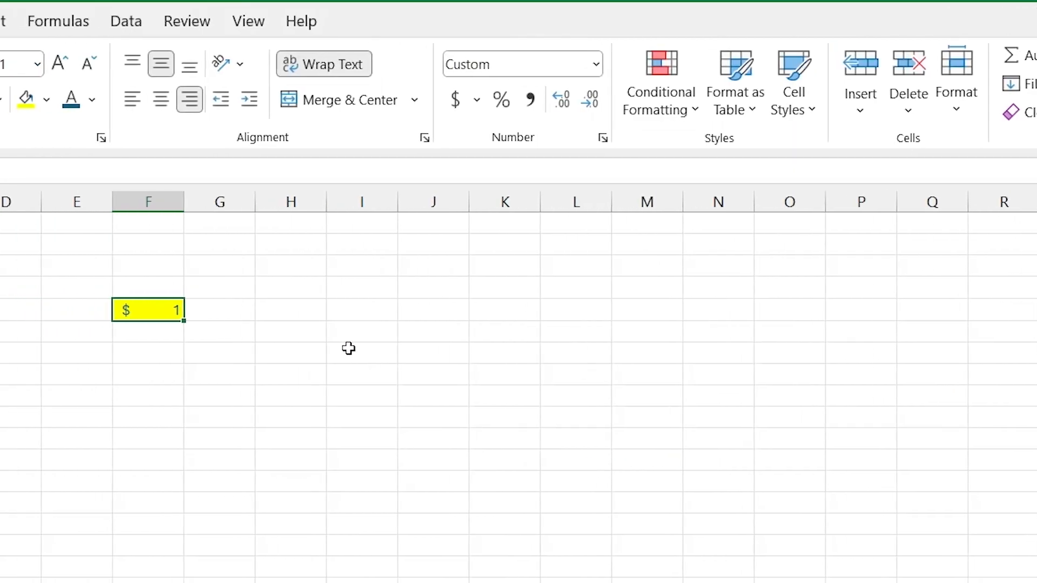
pyautogui.write('30')
pyautogui.press('Return')
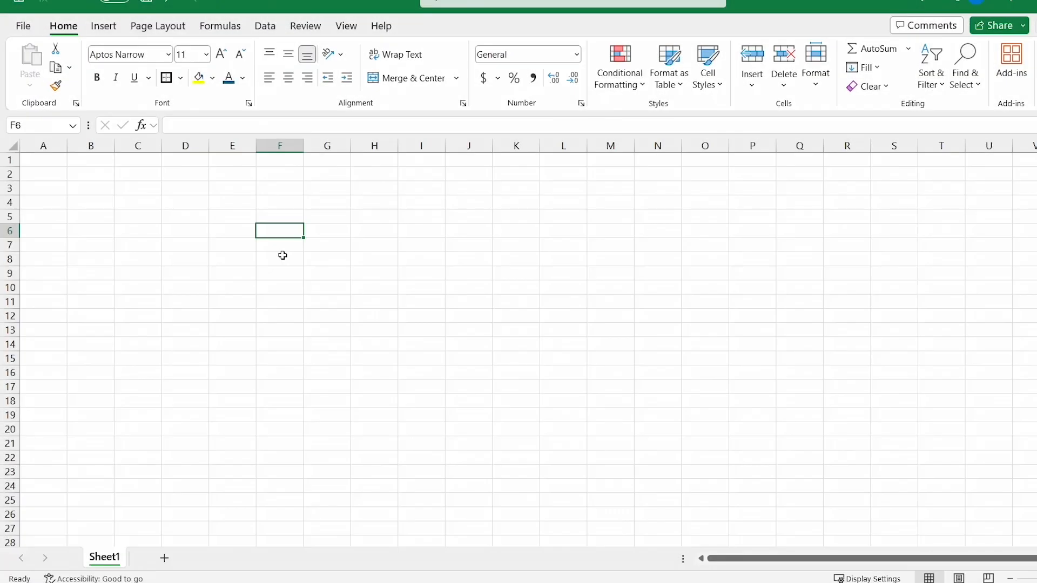
# Step: Look at the Insert tab's PivotTable options, then switch to the Page Layout tab
pyautogui.click(103, 29)
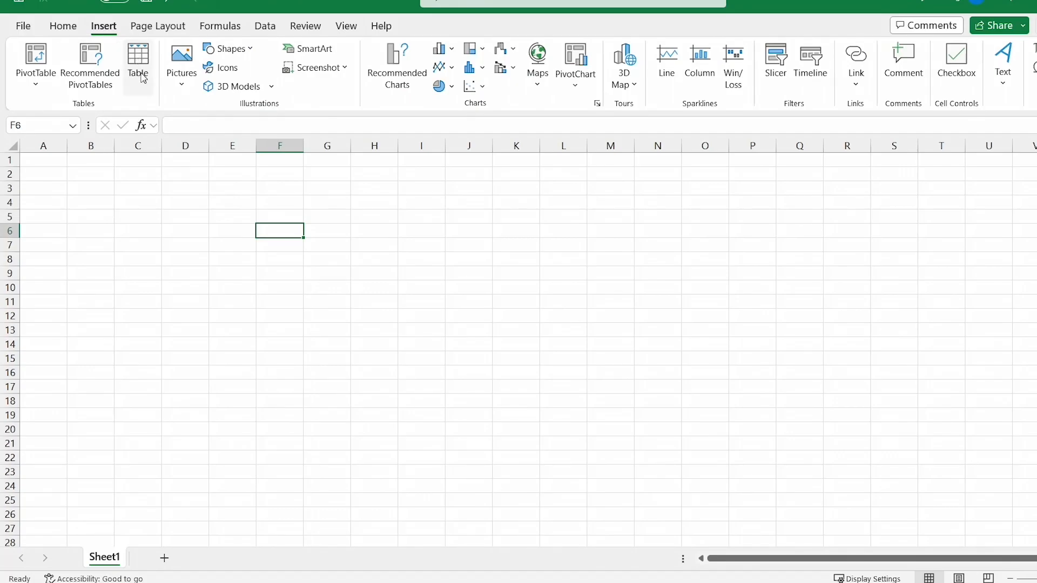
pyautogui.click(36, 84)
pyautogui.click(41, 88)
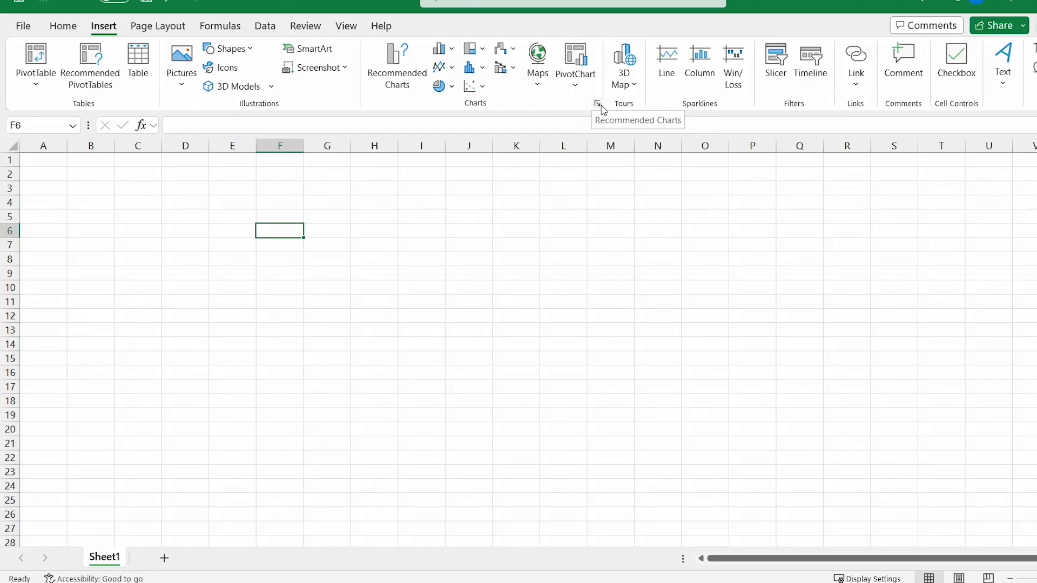
pyautogui.click(169, 27)
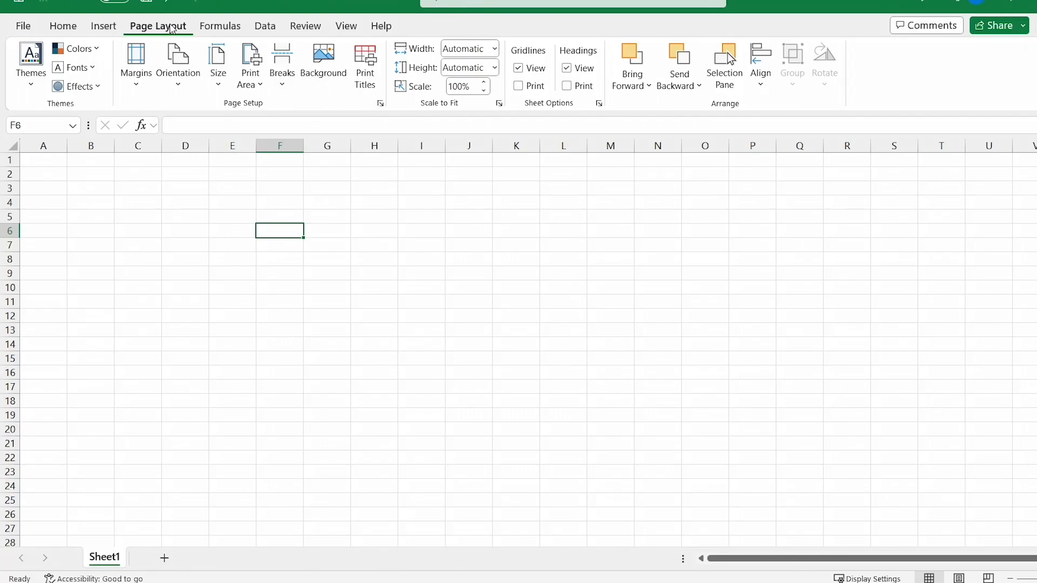
pyautogui.click(31, 93)
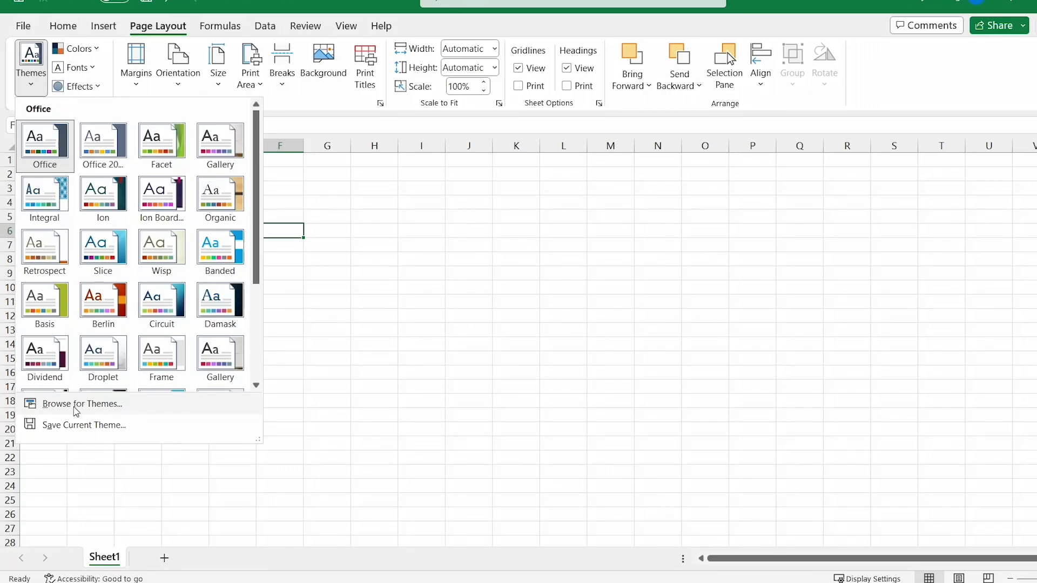
pyautogui.click(280, 231)
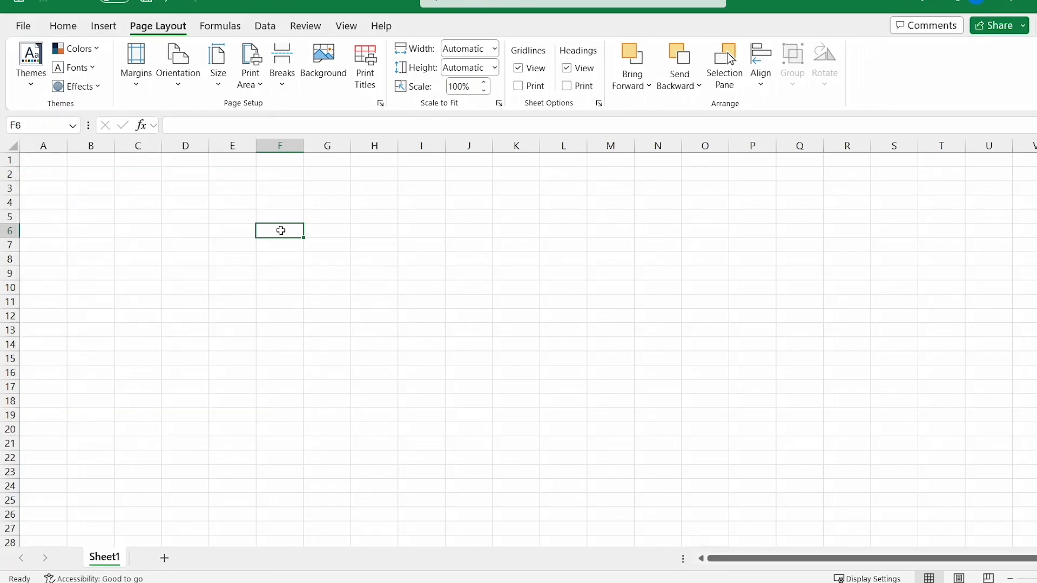
# Step: Switch from the Data tab to Formulas and back to Data
pyautogui.click(265, 27)
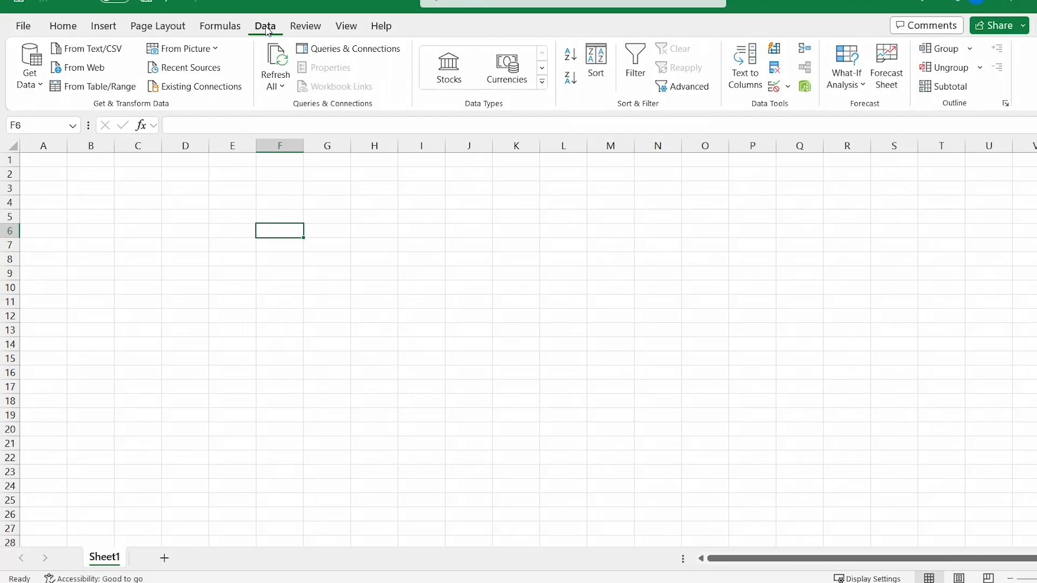
pyautogui.click(239, 29)
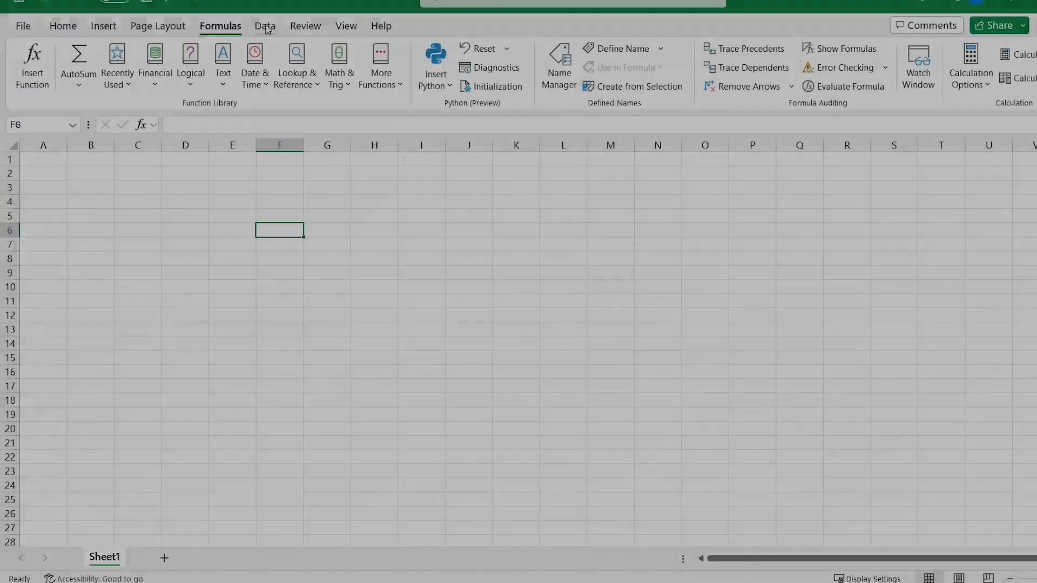
pyautogui.click(265, 27)
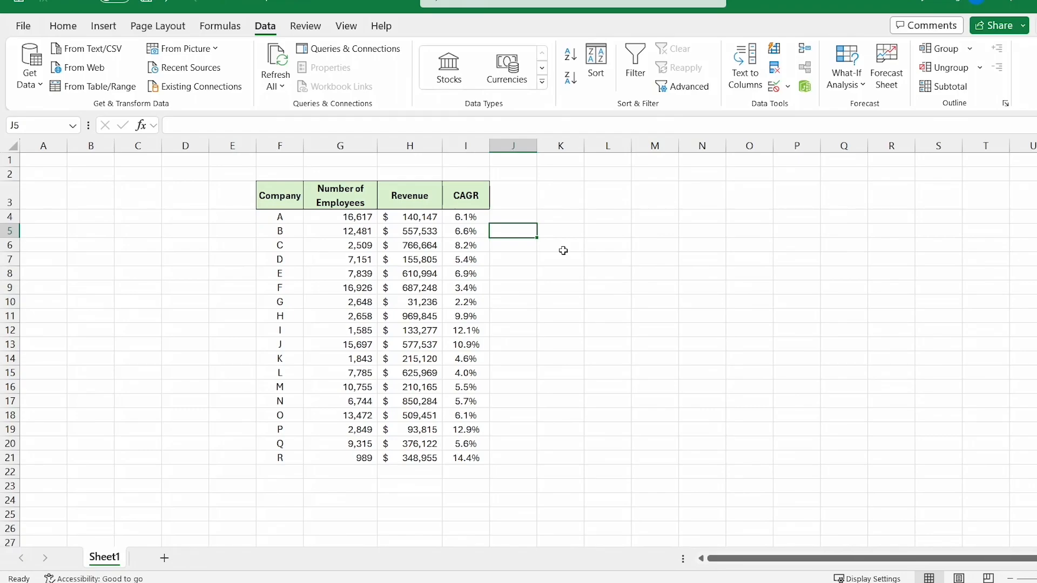
# Step: Select the rows for companies B and P, then turn on filters for the whole company table
pyautogui.moveTo(292, 231); pyautogui.dragTo(478, 231)
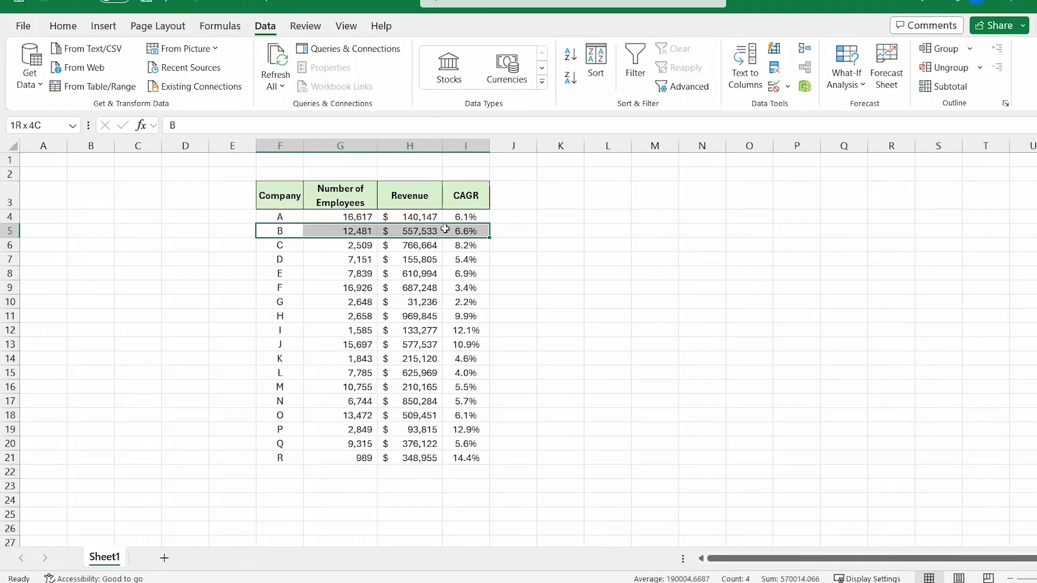
pyautogui.keyDown('ctrl'); pyautogui.moveTo(292, 429); pyautogui.dragTo(469, 429); pyautogui.keyUp('ctrl')
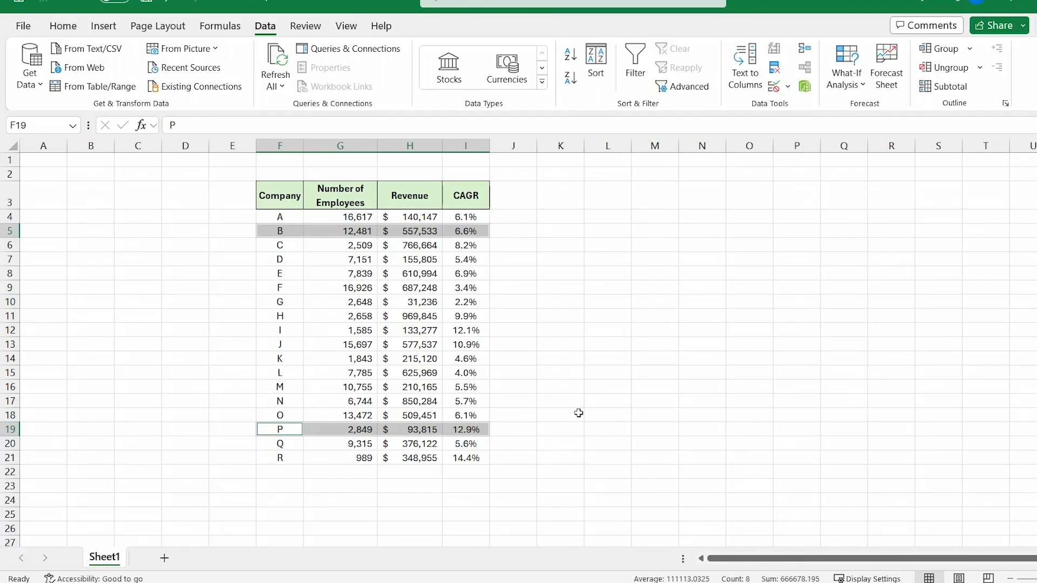
pyautogui.moveTo(283, 197); pyautogui.dragTo(475, 197)
pyautogui.click(634, 74)
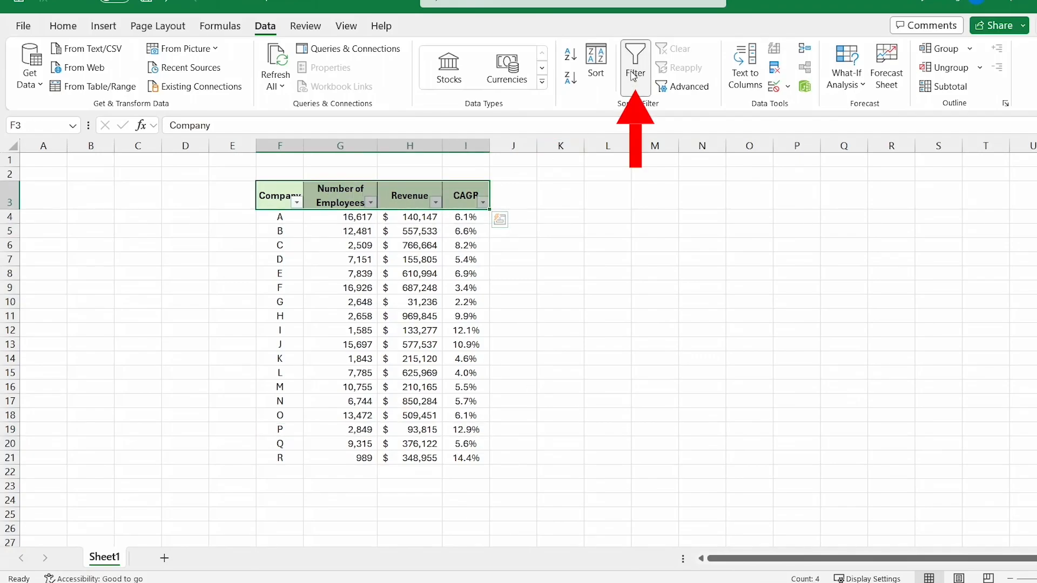
pyautogui.click(634, 75)
pyautogui.moveTo(280, 196); pyautogui.dragTo(488, 459)
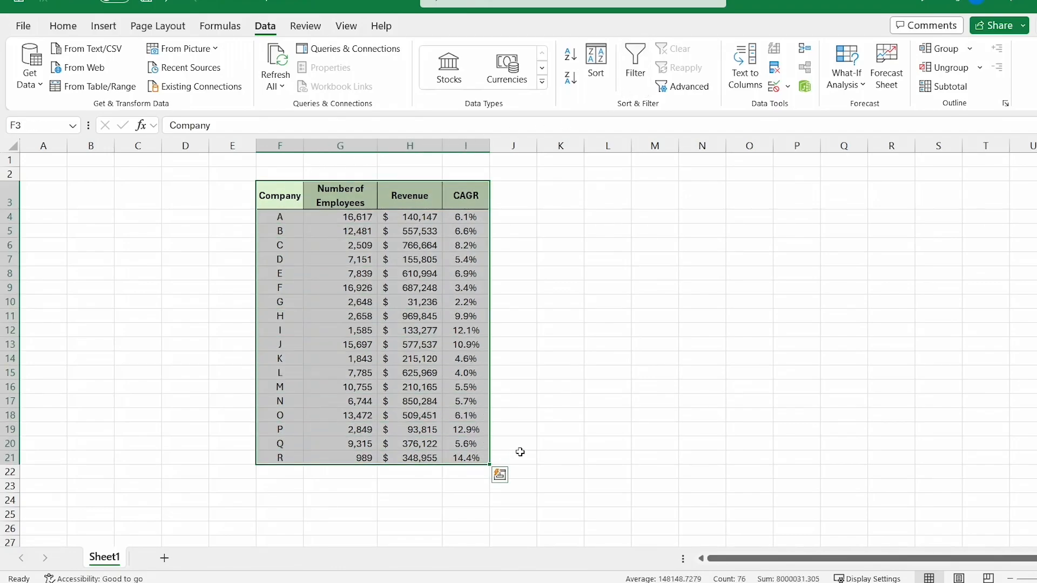
pyautogui.click(637, 78)
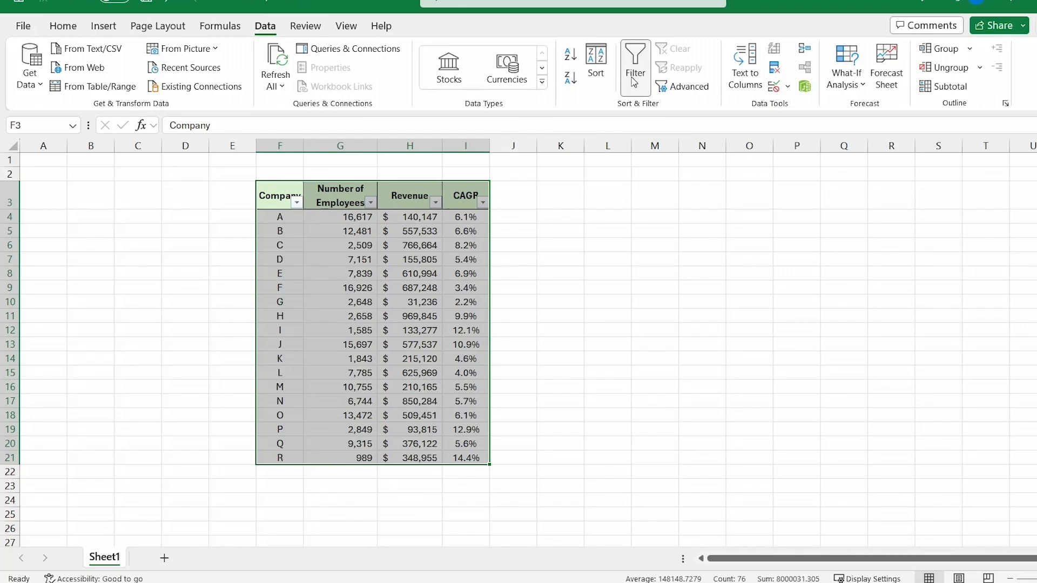
# Step: Filter the Company column to show only companies B and P
pyautogui.click(280, 189)
pyautogui.click(296, 202)
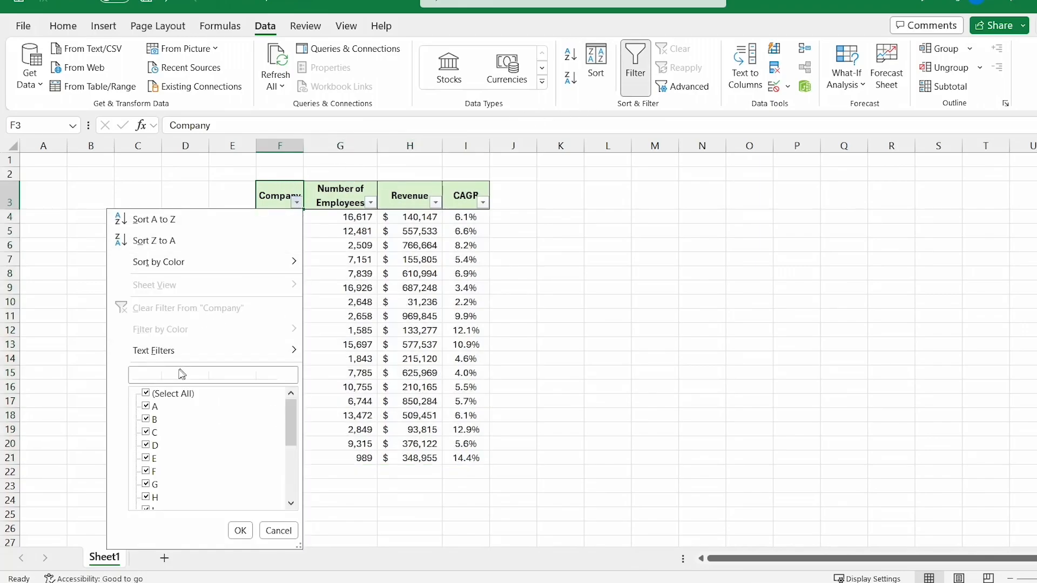
pyautogui.click(147, 393)
pyautogui.scroll(-3, 151, 448)
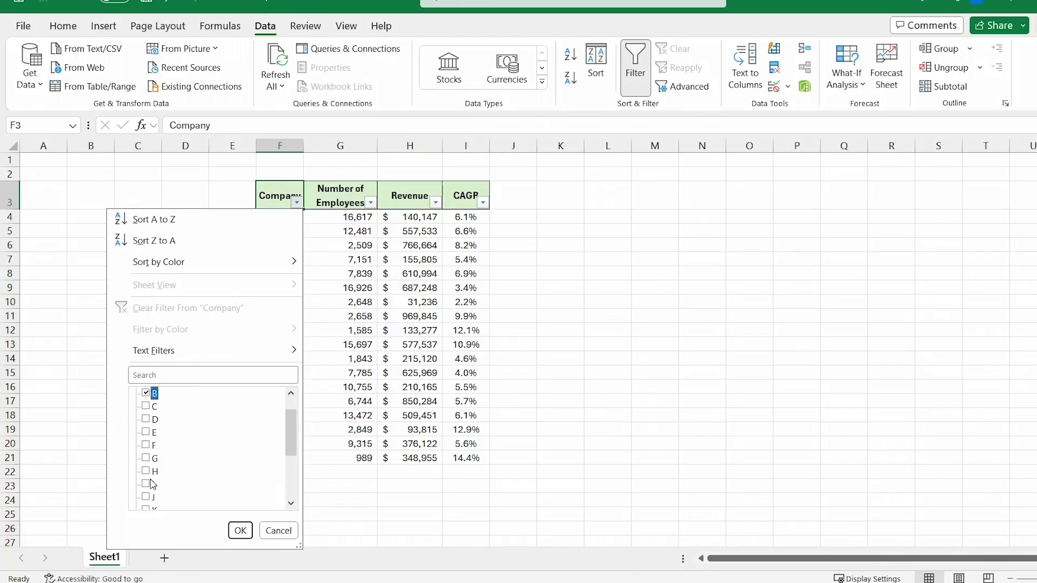
pyautogui.click(148, 472)
pyautogui.click(240, 531)
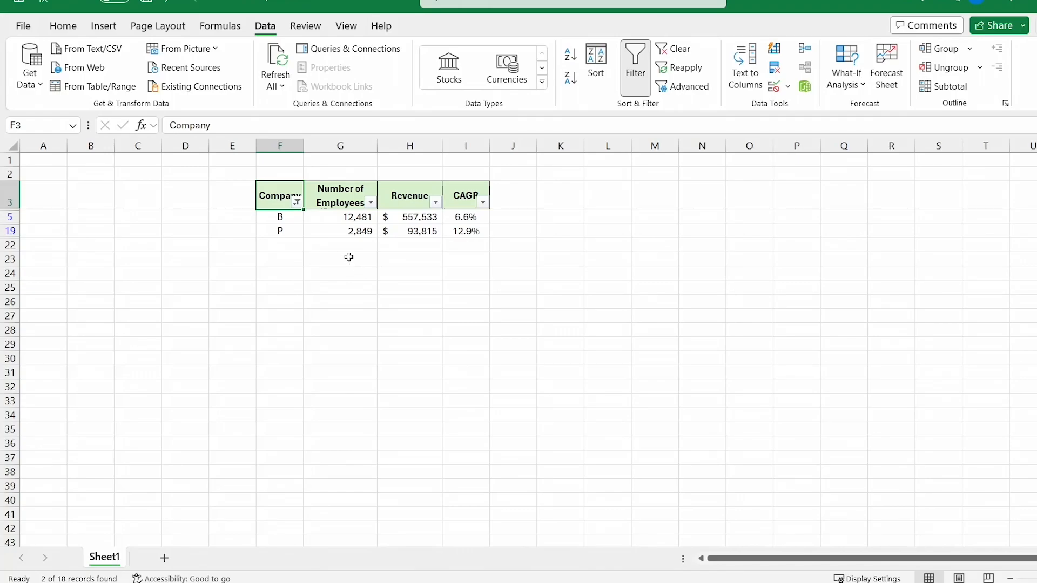
# Step: Clear the Company filter so all 18 companies show again
pyautogui.click(297, 203)
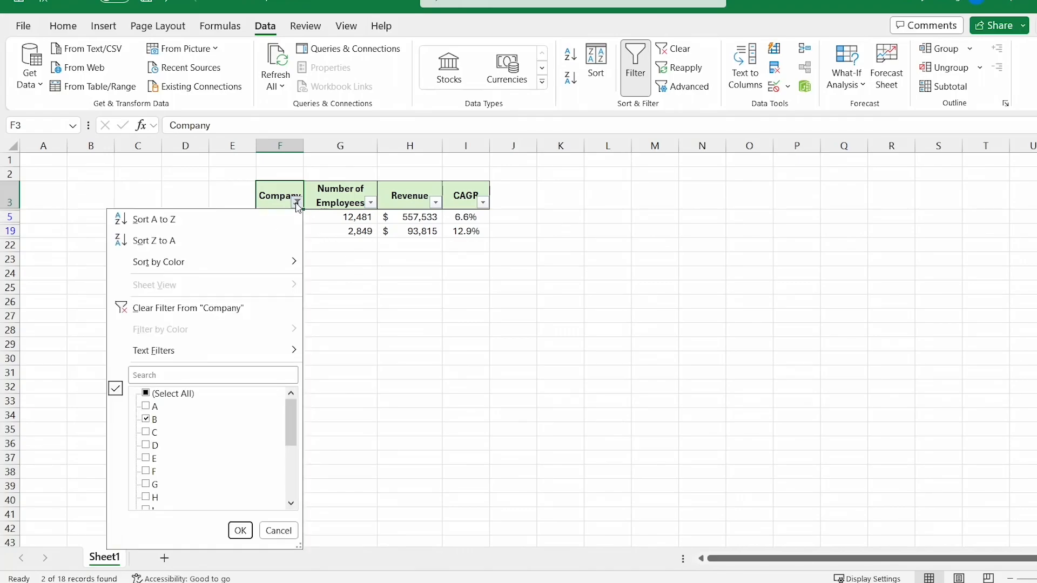
pyautogui.click(222, 307)
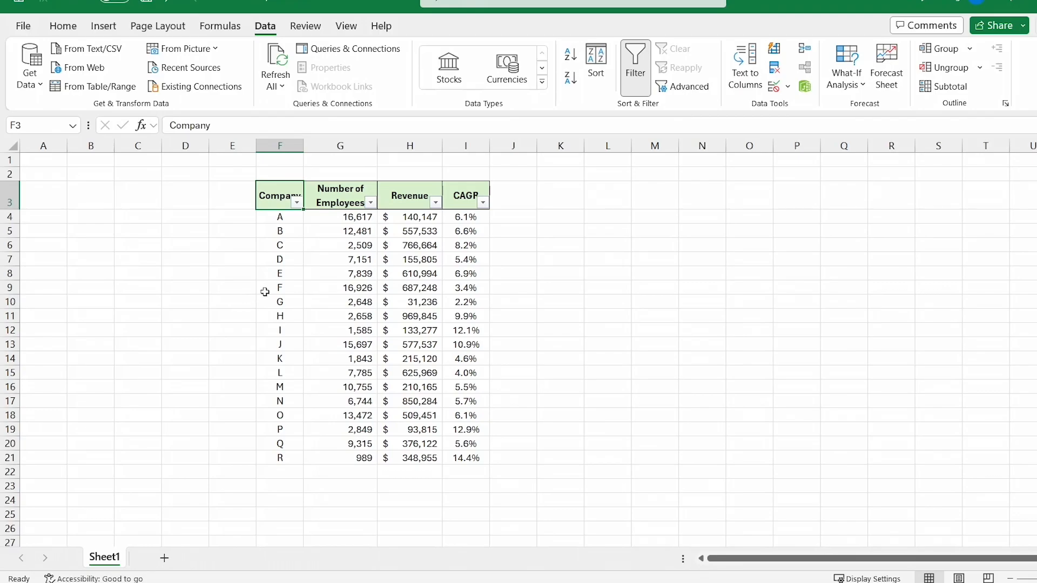
pyautogui.hotkey('ctrl', 'z')
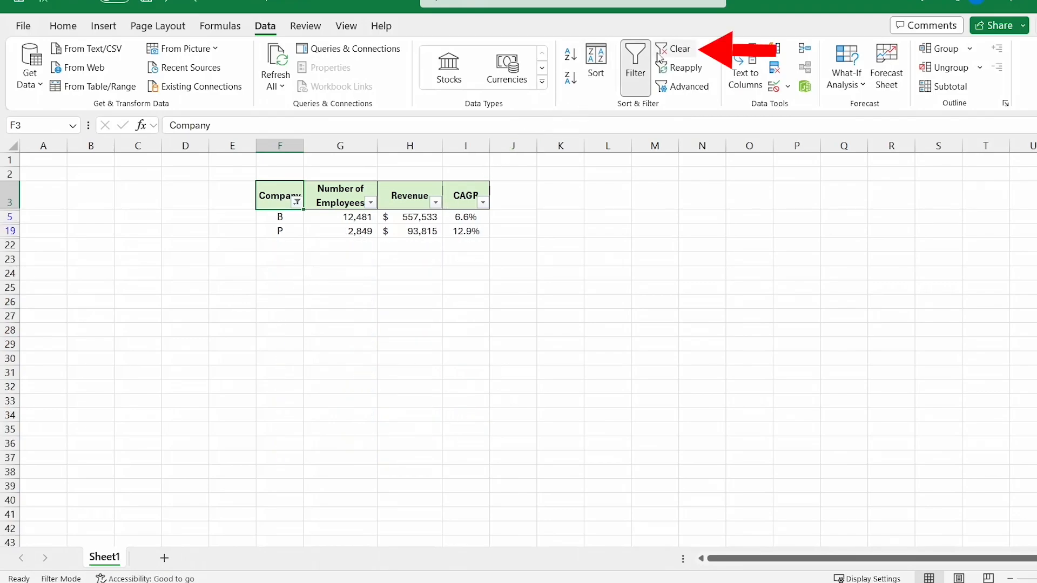
pyautogui.click(683, 49)
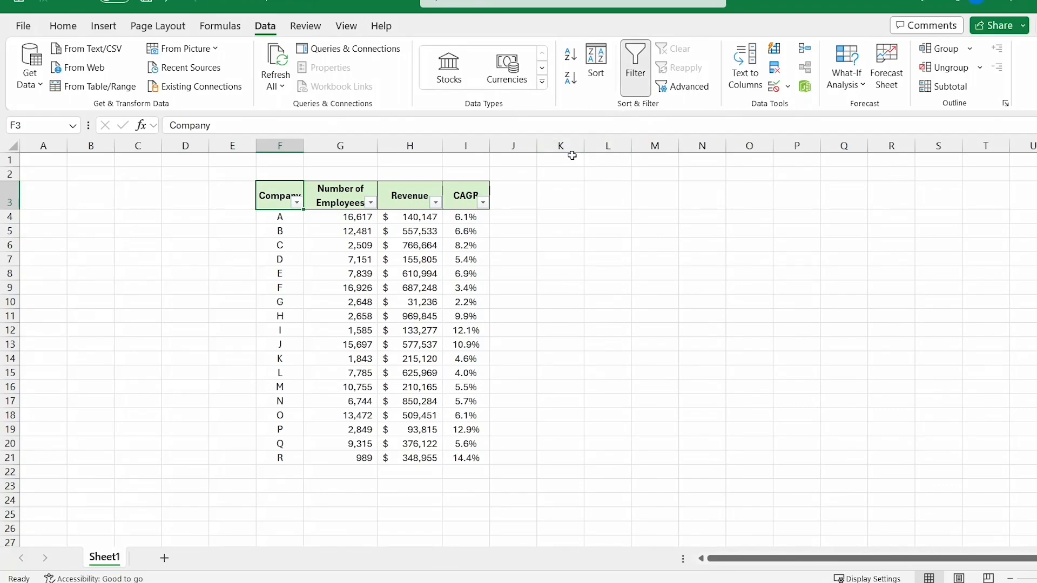
# Step: Check the clear-filter menu options, then show the ribbon KeyTips to switch filtering off
pyautogui.rightClick(681, 51)
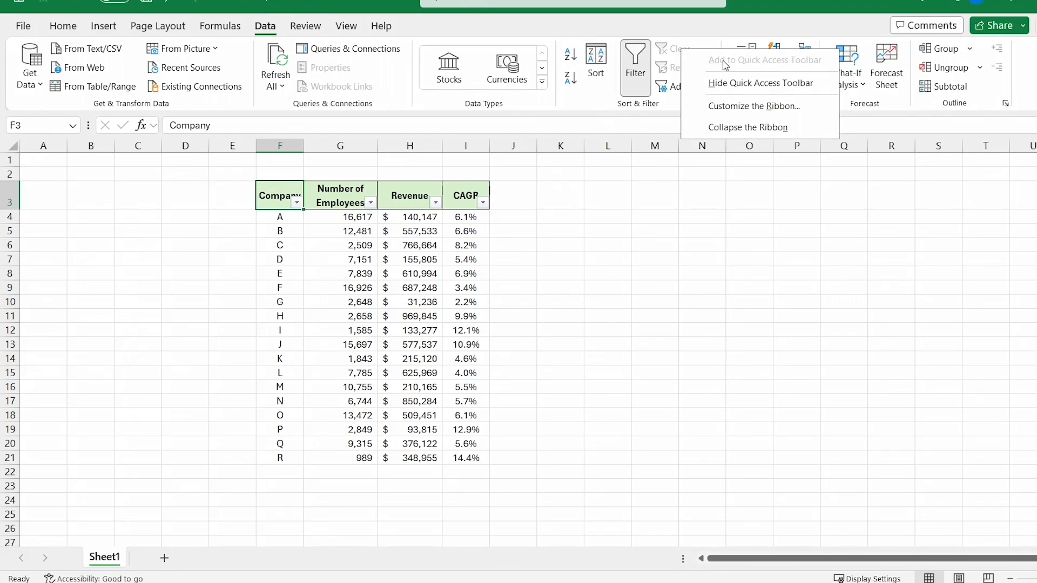
pyautogui.press('Escape')
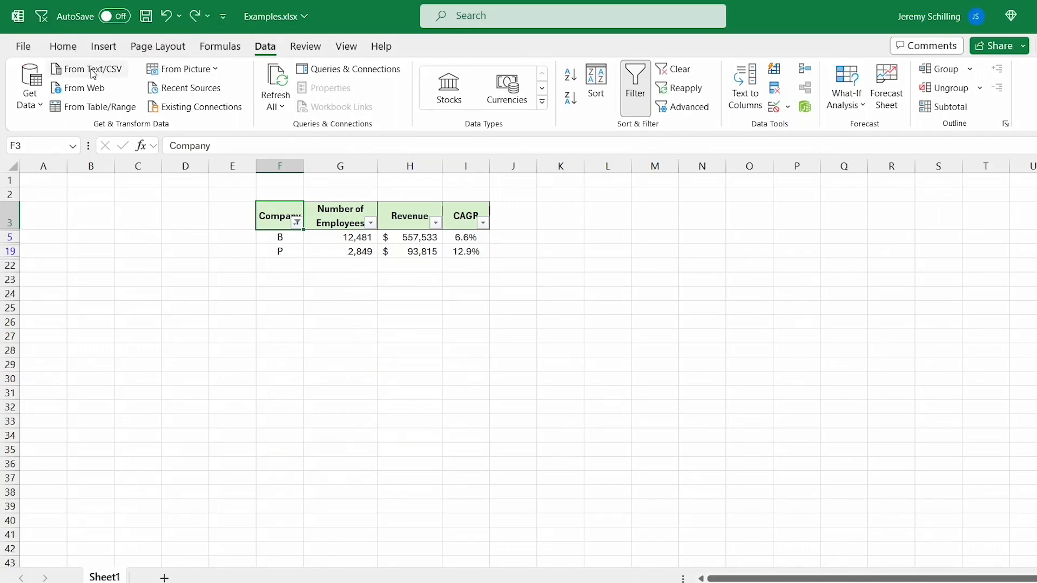
pyautogui.press('alt')
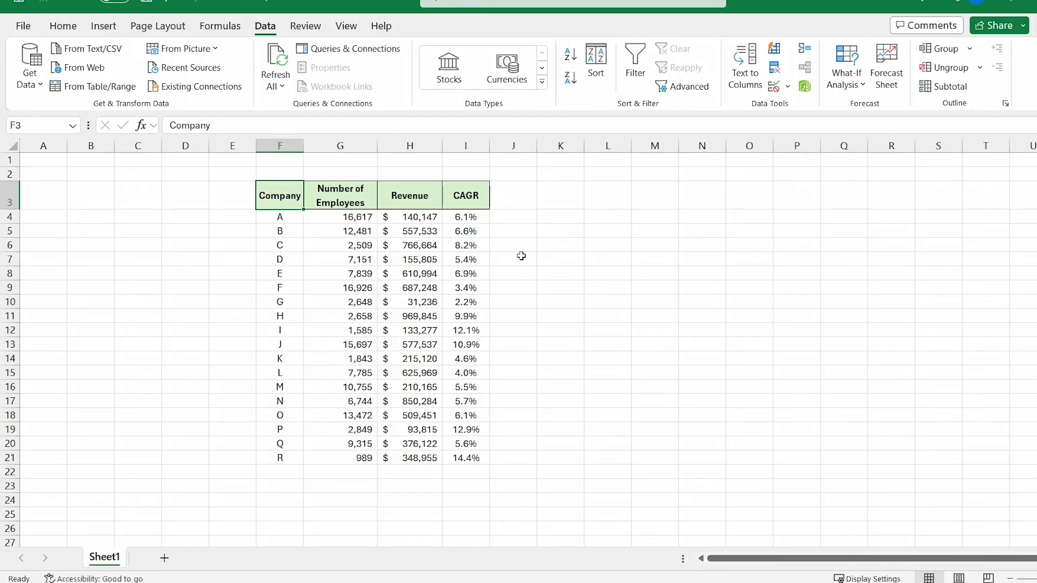
# Step: Select the company table's header row and toggle its filter arrows off and on with Ctrl+Shift+L
pyautogui.moveTo(278, 185); pyautogui.dragTo(475, 193)
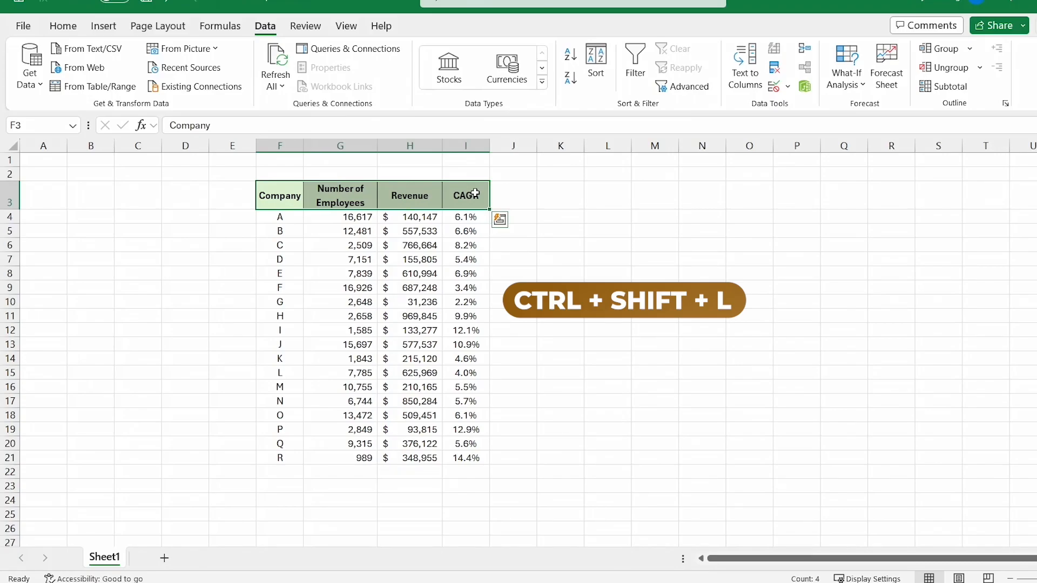
pyautogui.hotkey('ctrl', 'shift', 'l')
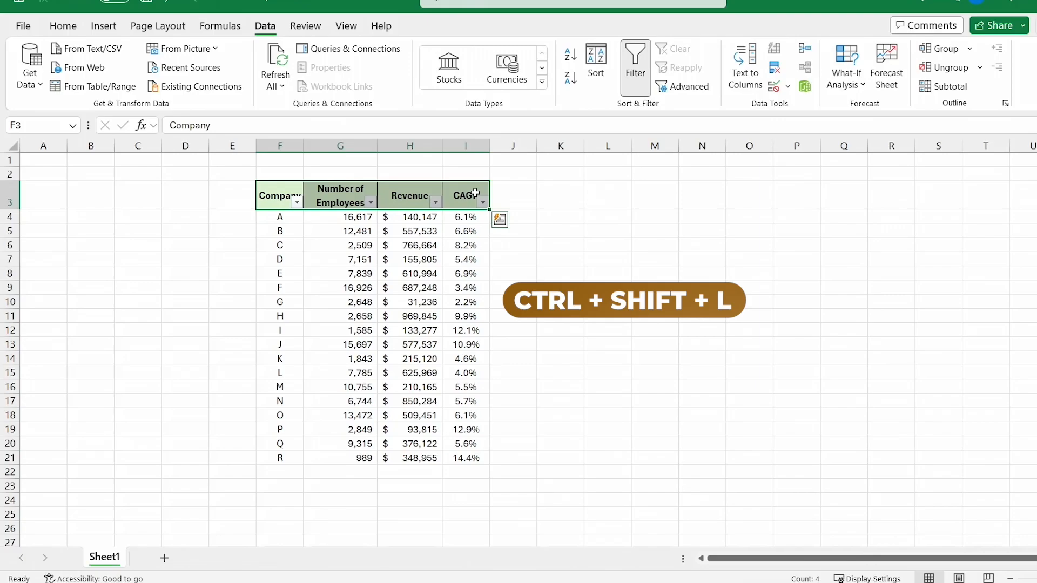
pyautogui.hotkey('ctrl', 'shift', 'l')
pyautogui.hotkey('ctrl', 'shift', 'Down')
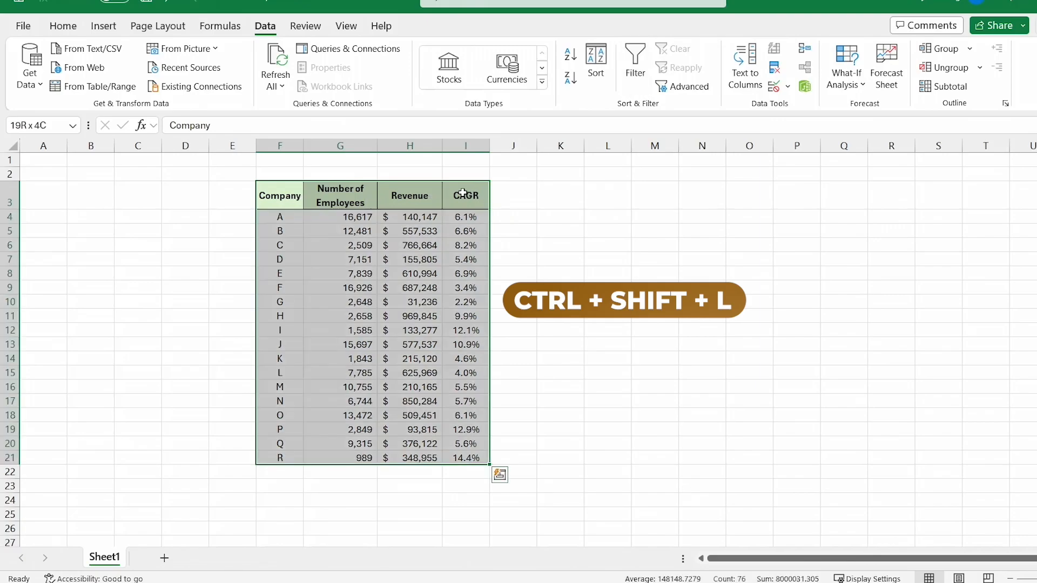
pyautogui.hotkey('ctrl', 'shift', 'l')
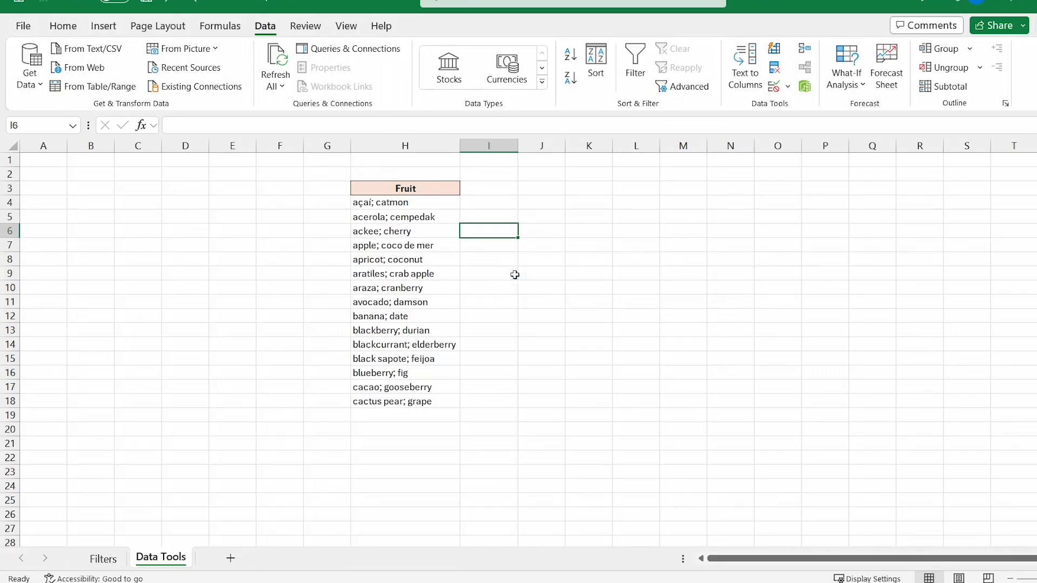
# Step: Split the H4:H18 fruit pairs at the semicolon into columns H and I, then select the Data Tools 2 fruit list
pyautogui.moveTo(428, 202); pyautogui.dragTo(435, 361)
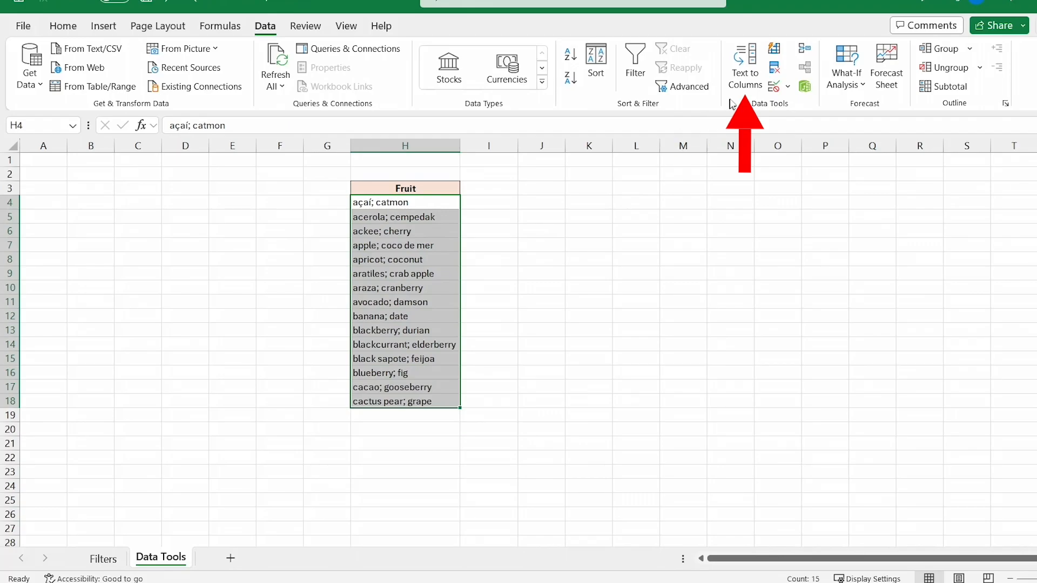
pyautogui.click(745, 65)
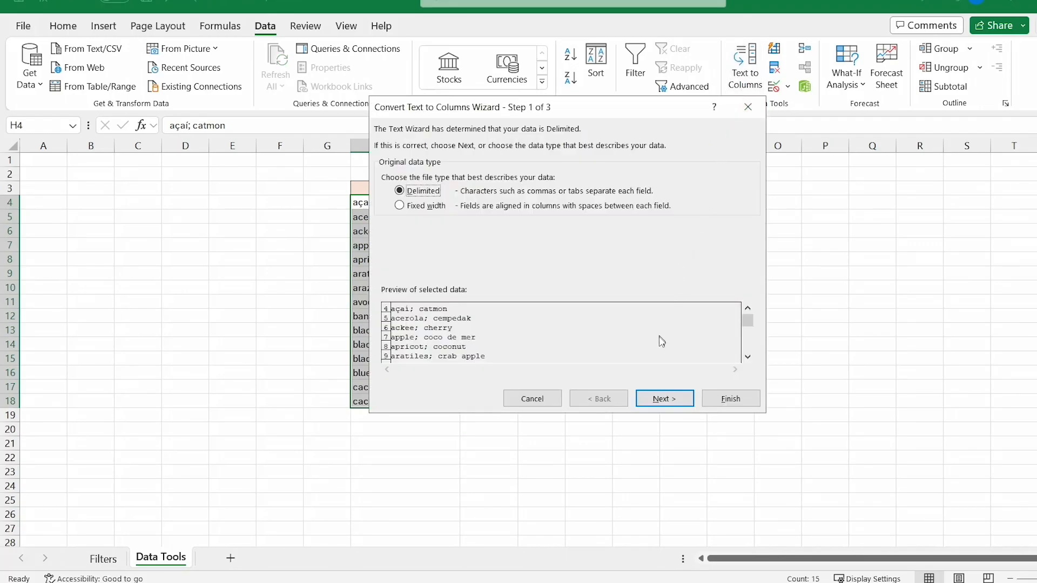
pyautogui.click(663, 399)
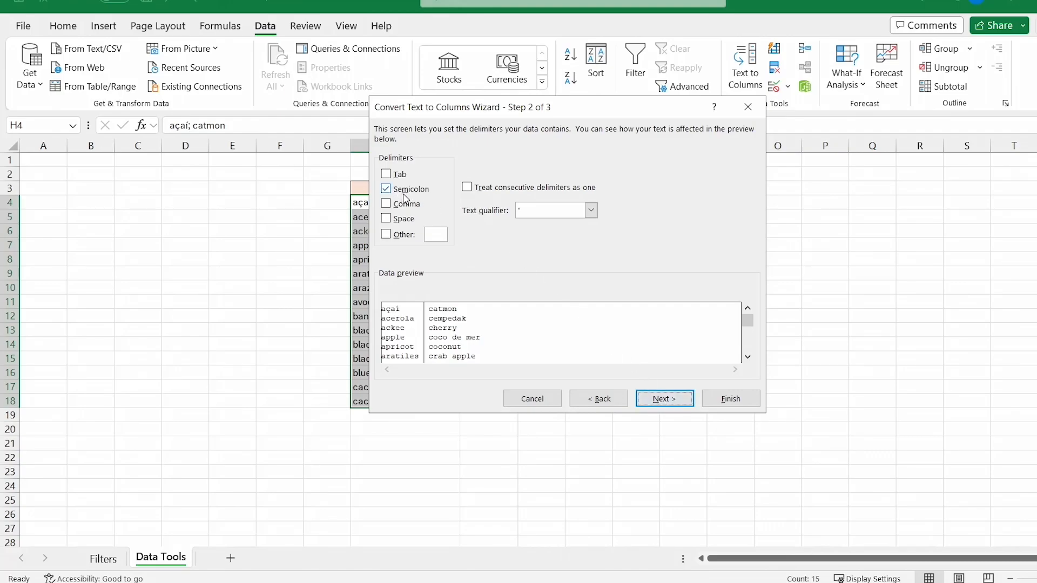
pyautogui.click(683, 399)
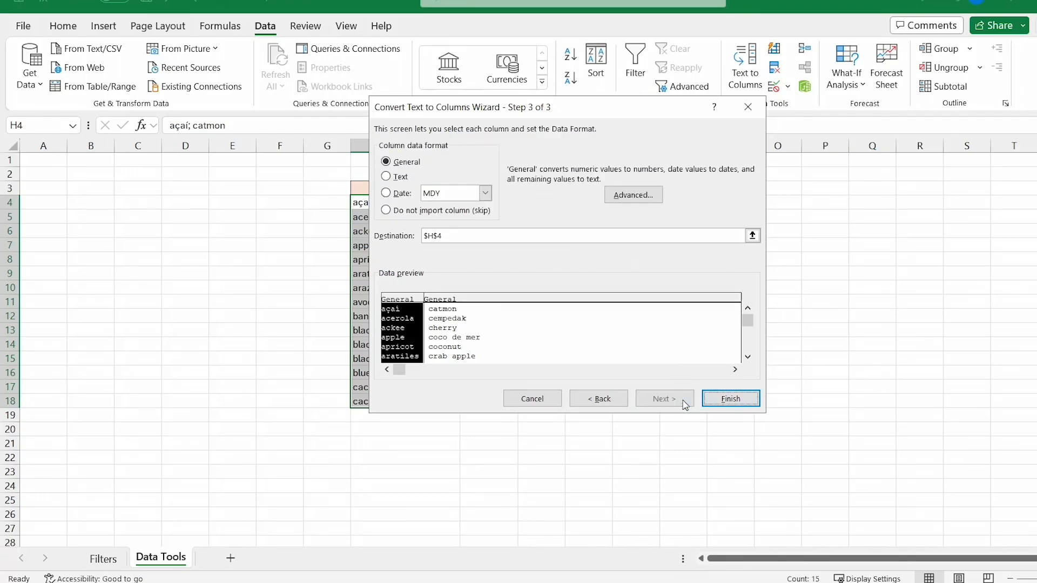
pyautogui.click(729, 399)
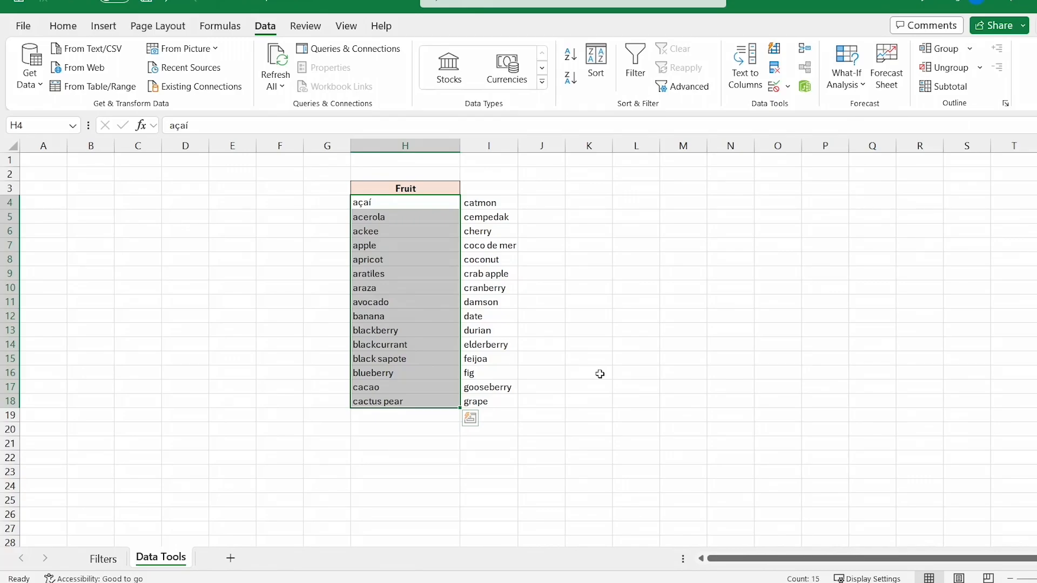
pyautogui.moveTo(447, 219); pyautogui.dragTo(436, 468)
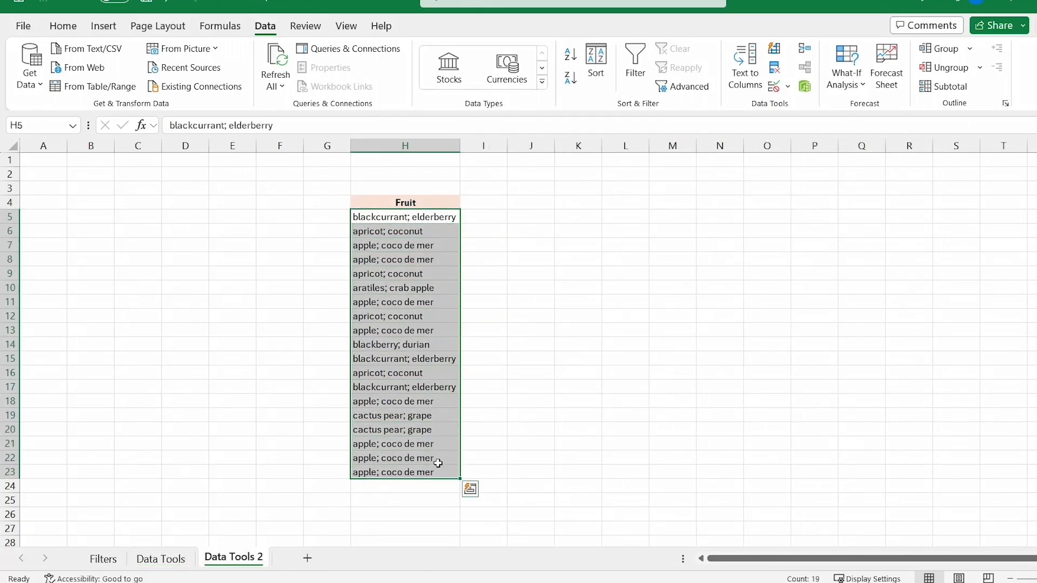
# Step: Remove the 13 duplicate fruit pairs from H5:H23 by the Fruit column, leaving 6 unique rows
pyautogui.click(775, 70)
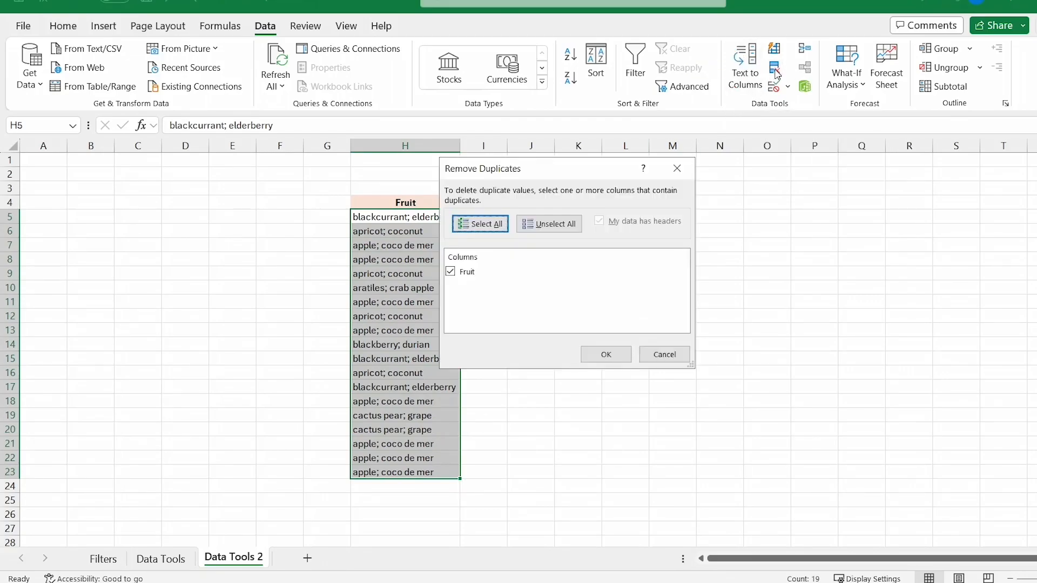
pyautogui.click(605, 356)
pyautogui.click(661, 329)
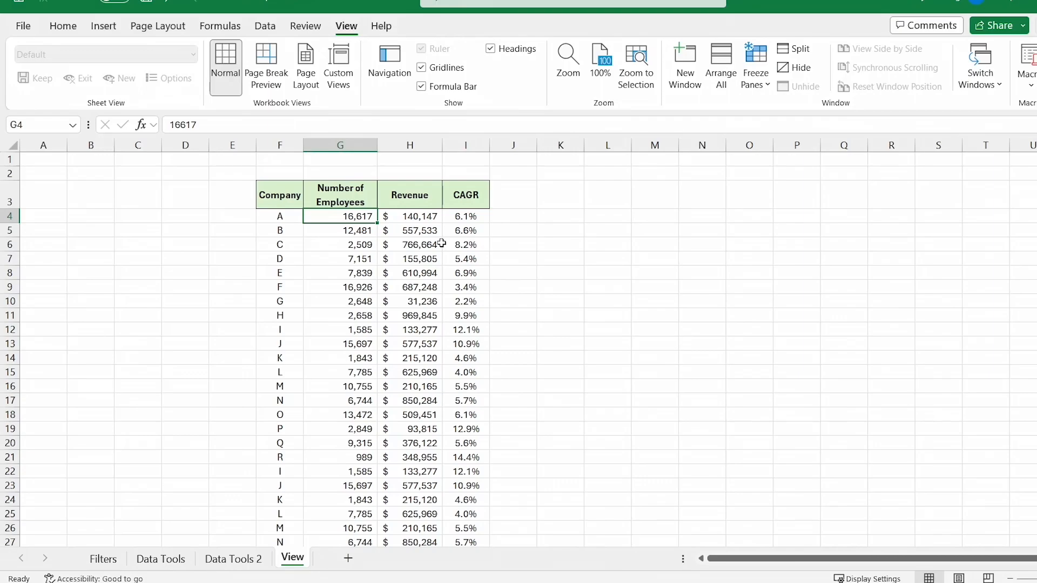
# Step: Freeze the rows above row 4 and scroll to test the frozen header
pyautogui.click(9, 216)
pyautogui.click(760, 80)
pyautogui.click(801, 117)
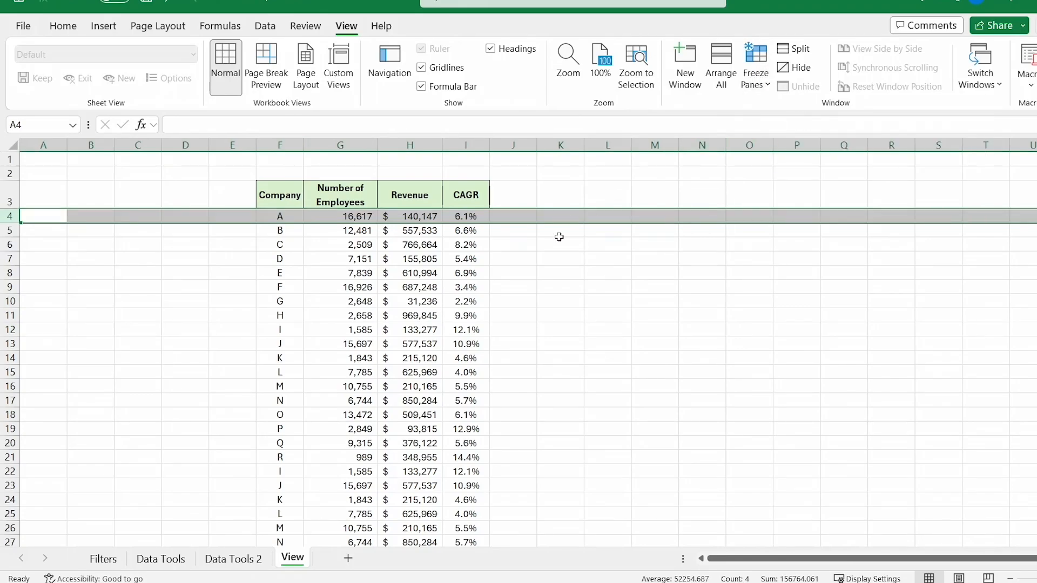
pyautogui.scroll(-4, 551, 247)
pyautogui.scroll(3, 551, 248)
pyautogui.scroll(1, 551, 245)
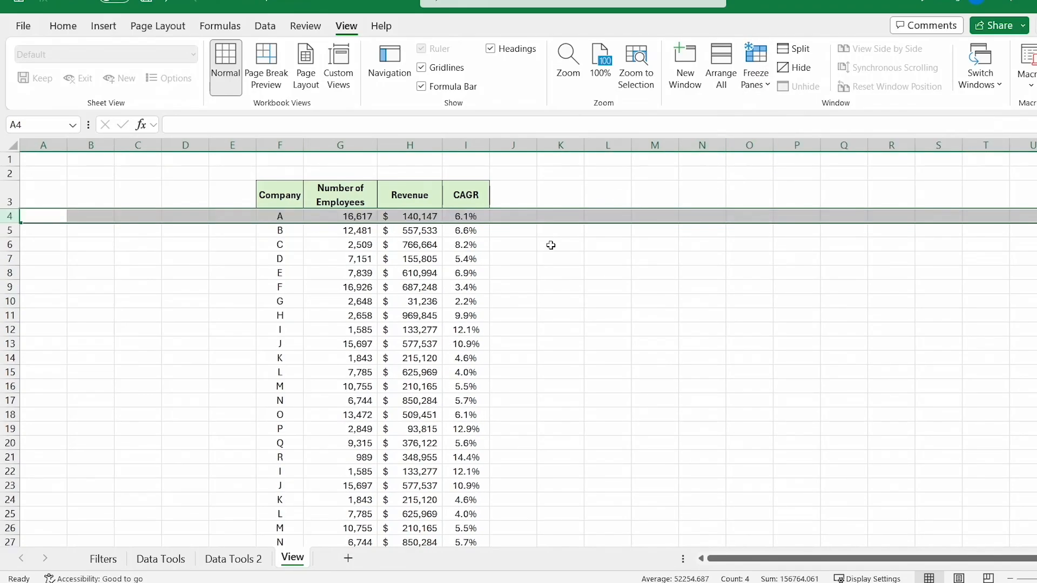
# Step: Unfreeze, then freeze panes at G4 so rows 1–3 and columns A–F stay fixed while scrolling
pyautogui.click(352, 217)
pyautogui.click(766, 86)
pyautogui.click(815, 113)
pyautogui.click(756, 75)
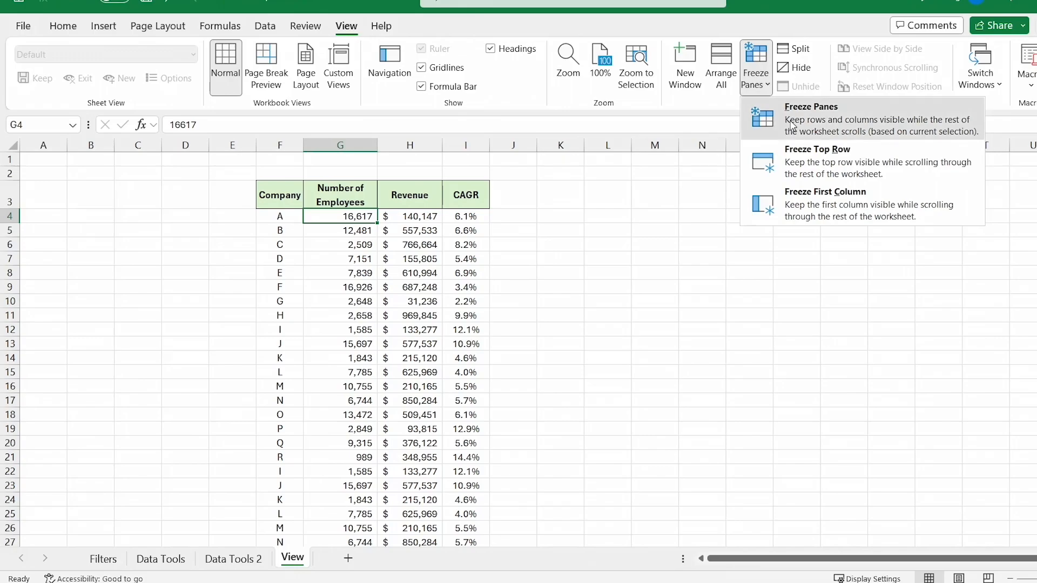
pyautogui.click(816, 114)
pyautogui.scroll(-2, 601, 361)
pyautogui.scroll(2, 601, 360)
pyautogui.moveTo(752, 561); pyautogui.dragTo(795, 564)
pyautogui.scroll(-2, 615, 420)
pyautogui.scroll(-2, 614, 420)
pyautogui.scroll(4, 615, 420)
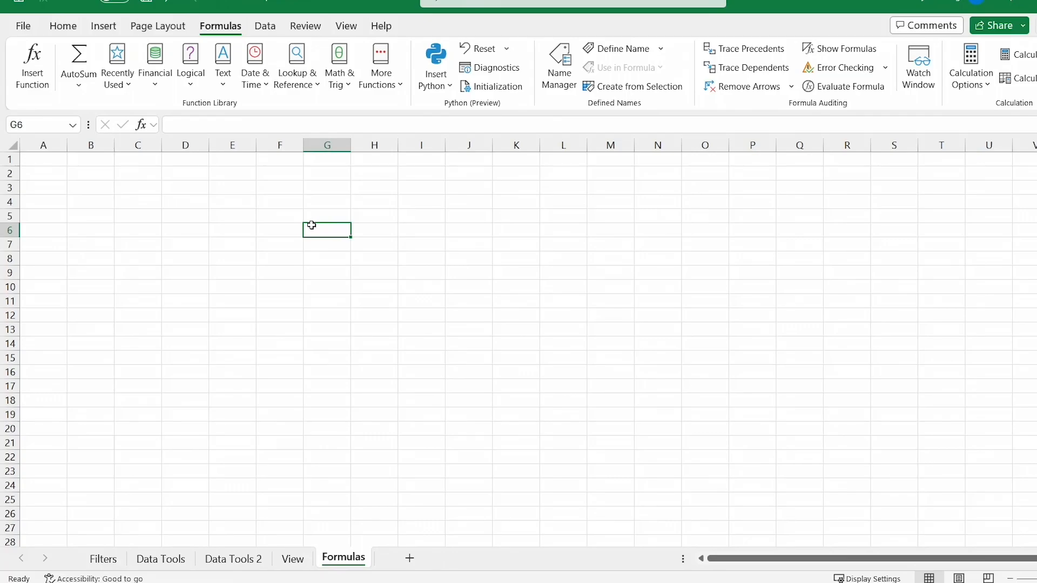
# Step: Browse the Financial, Logical, Text, Lookup & Reference and Math & Trig function lists
pyautogui.click(155, 87)
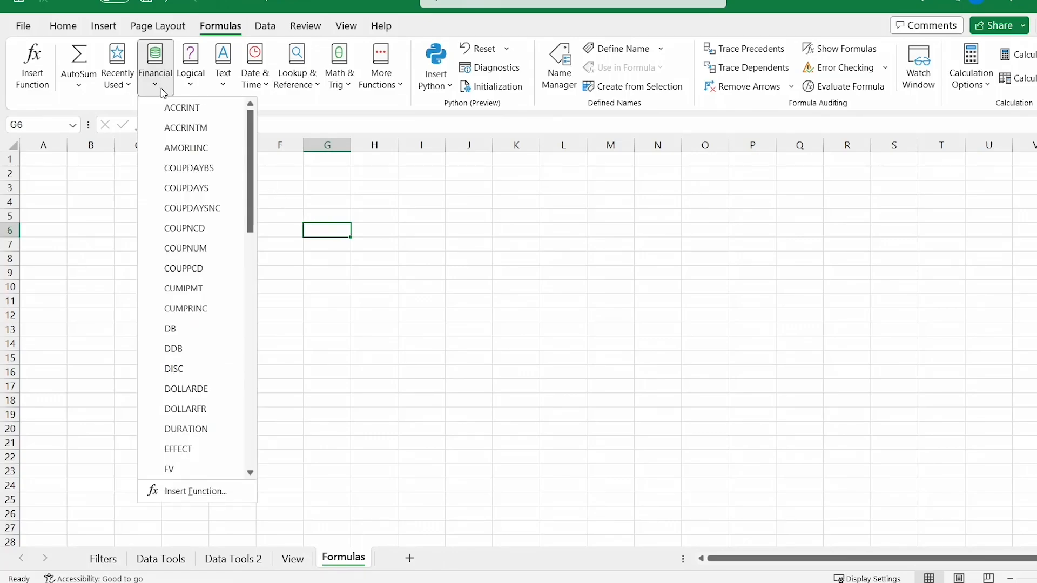
pyautogui.click(189, 89)
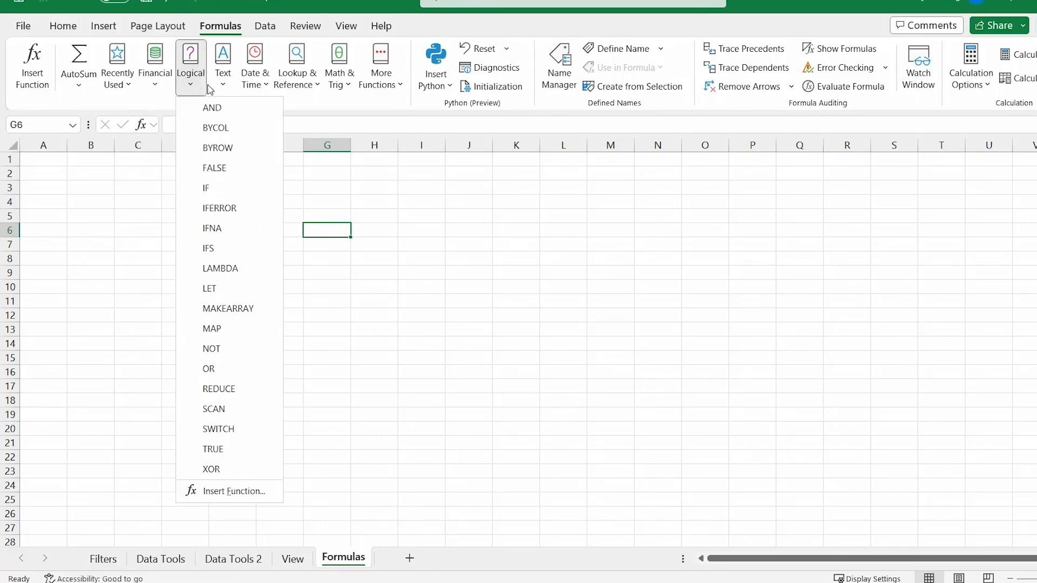
pyautogui.click(227, 89)
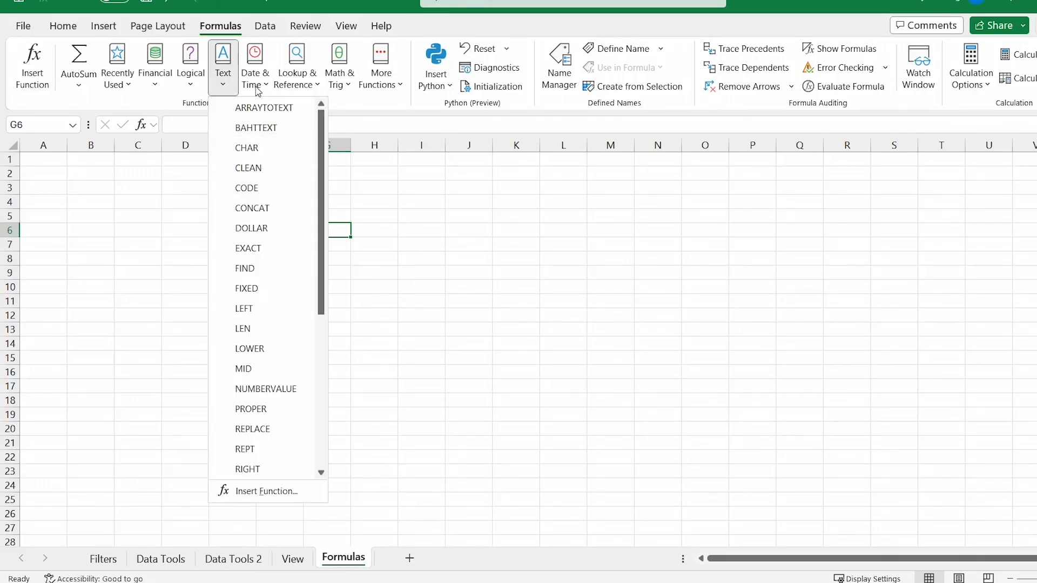
pyautogui.click(305, 89)
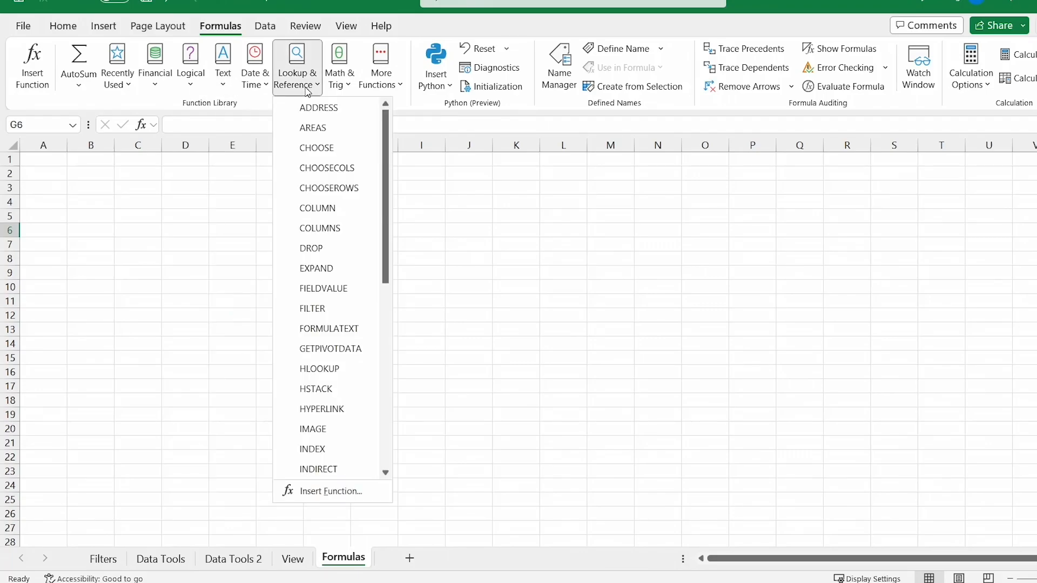
pyautogui.click(345, 87)
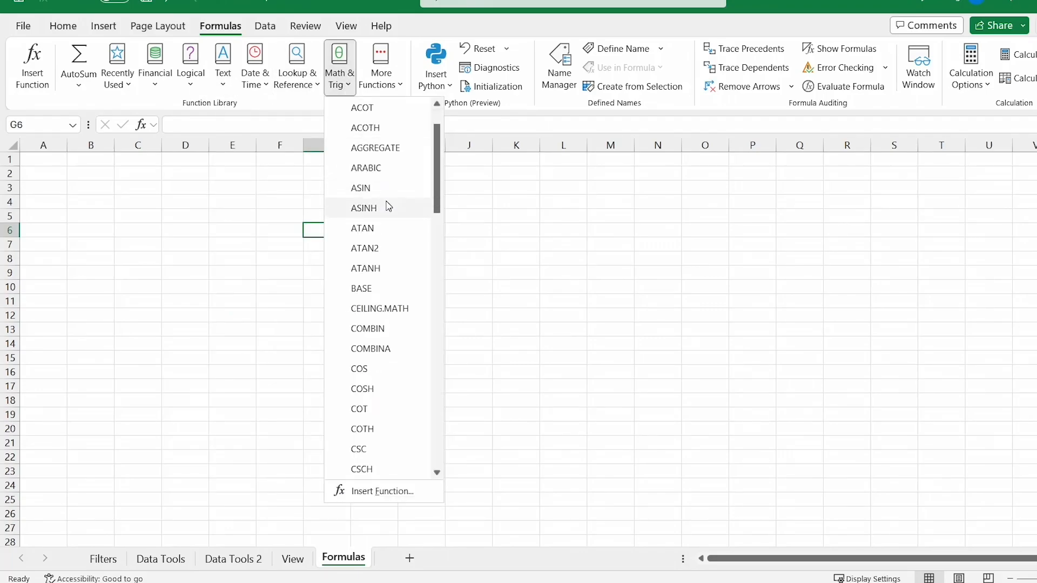
pyautogui.scroll(-5, 388, 205)
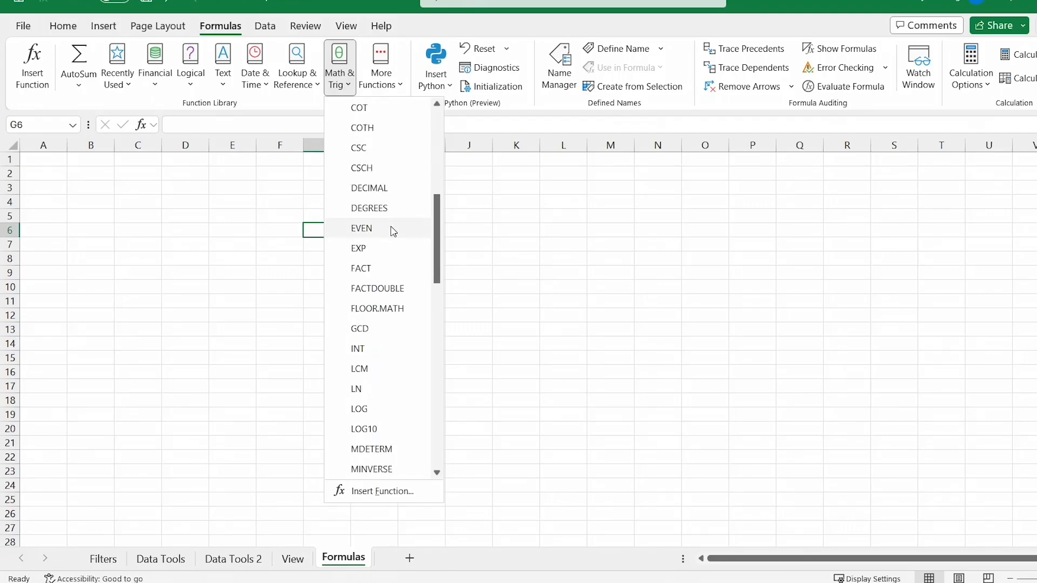
pyautogui.scroll(-1, 397, 251)
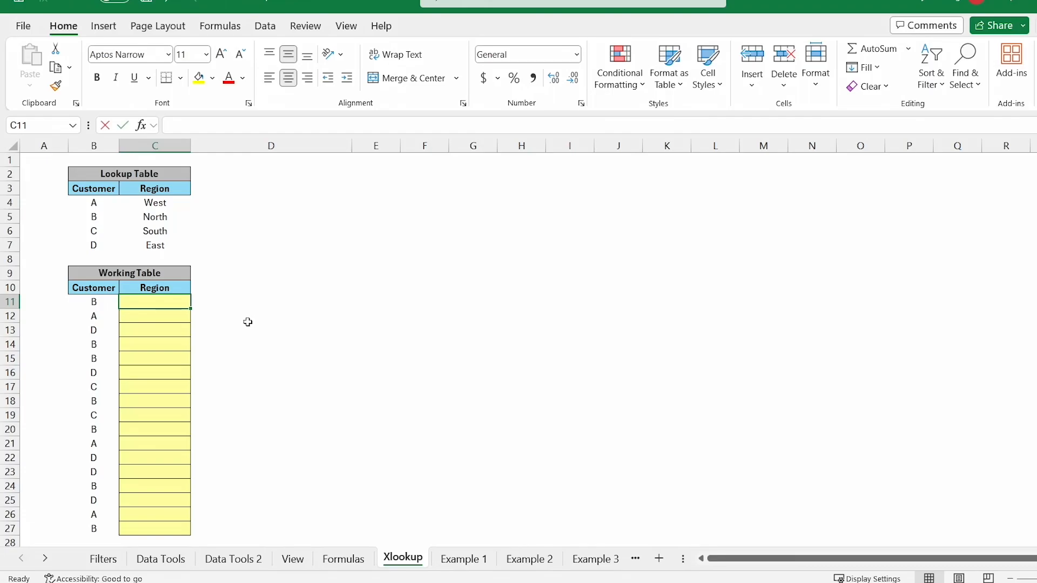
# Step: Type = in cell C11 to begin the Region formula
pyautogui.write('=')
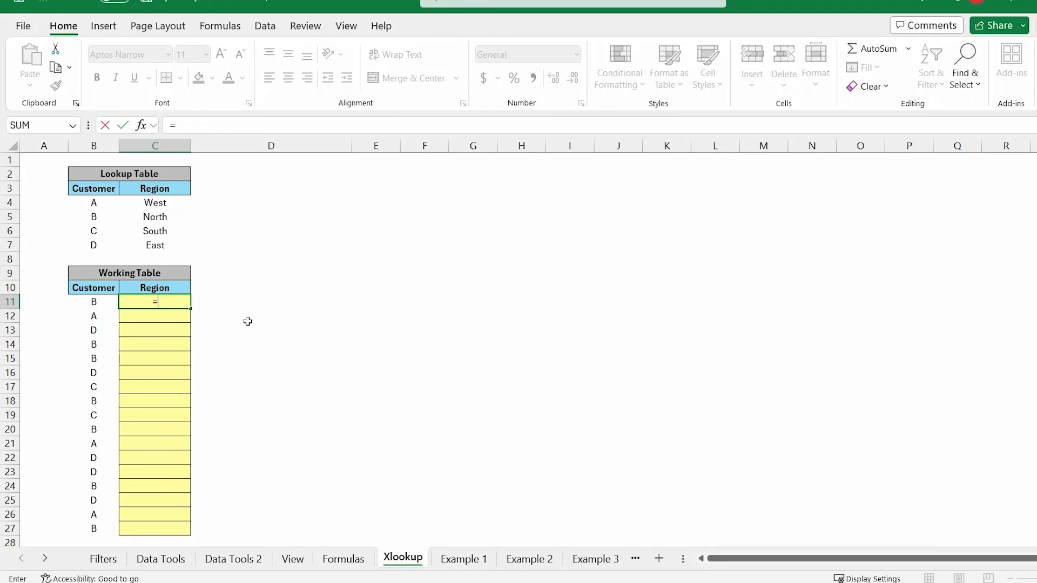
# Step: Pick XLOOKUP from the autocomplete suggestions so C11 reads =XLOOKUP(
pyautogui.write('x')
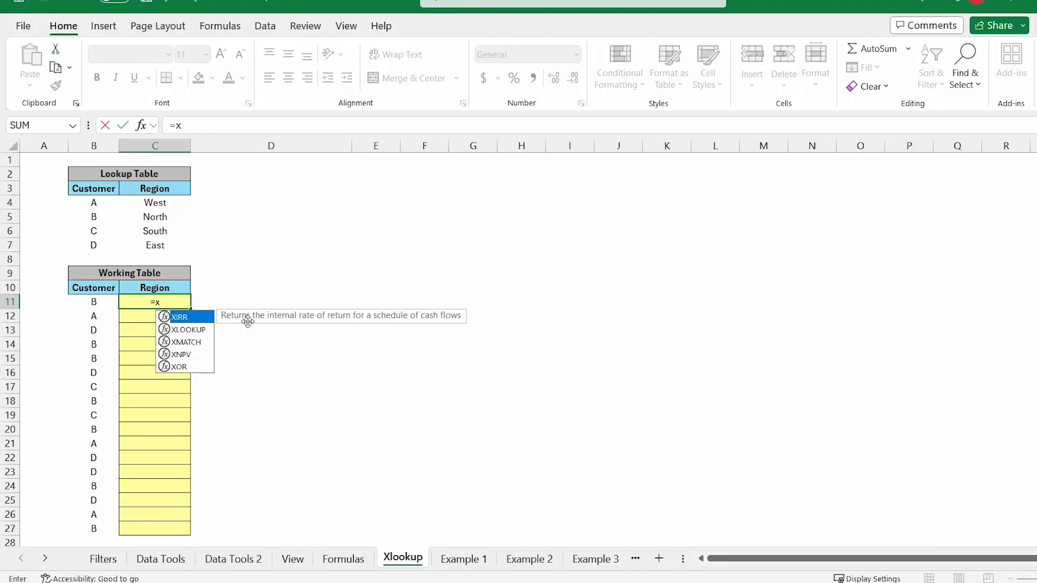
pyautogui.press('Down')
pyautogui.press('Down')
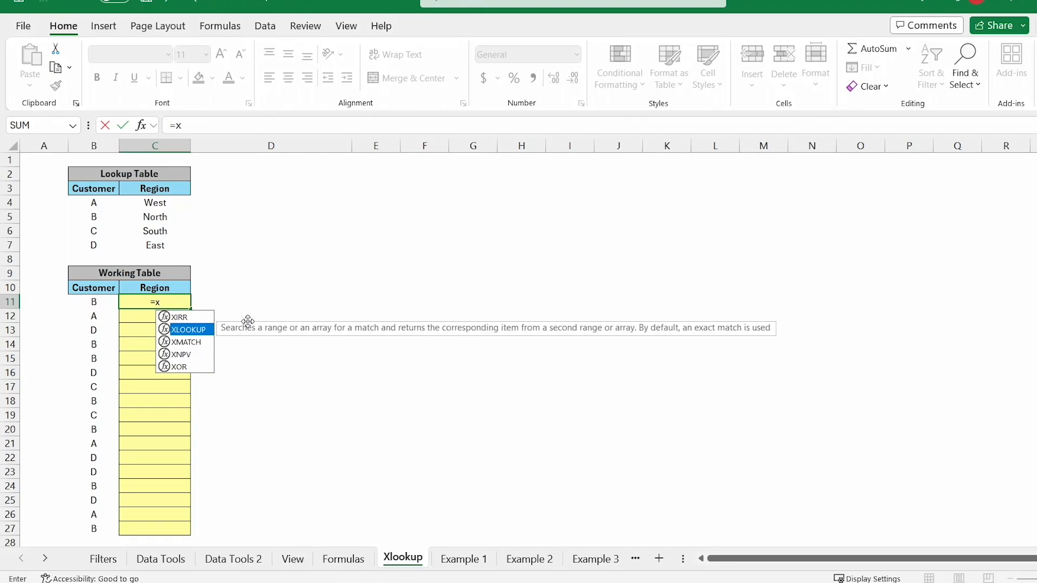
pyautogui.press('Up')
pyautogui.press('Tab')
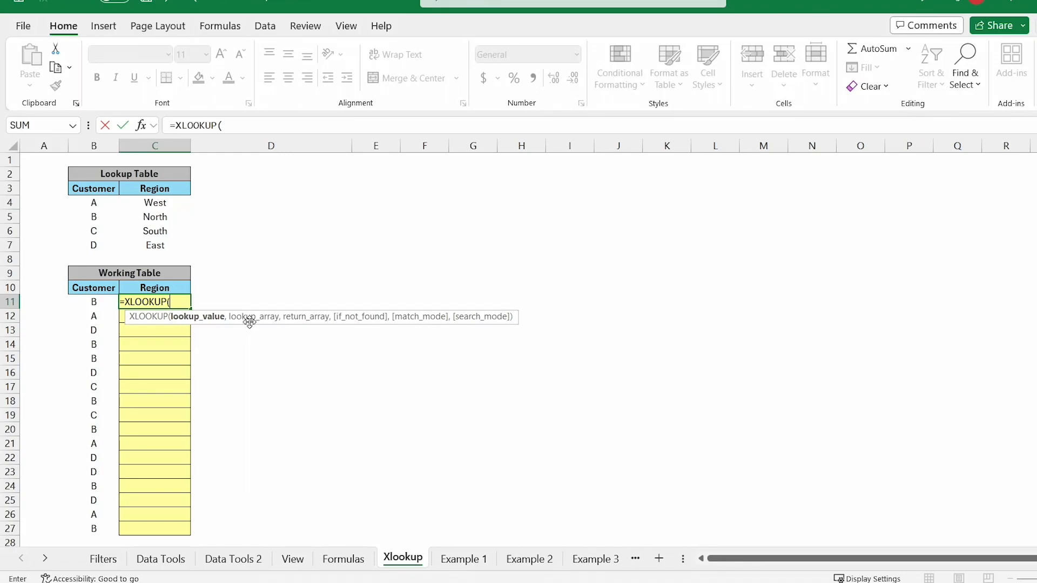
# Step: Set the XLOOKUP lookup value to B11 and the lookup array to absolute $B$4:$B$7
pyautogui.click(92, 300)
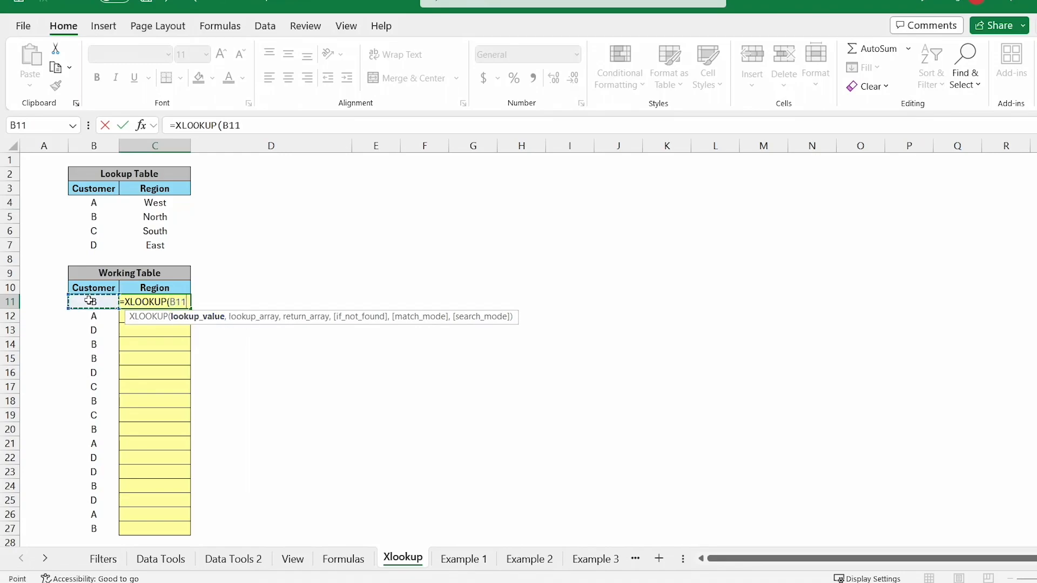
pyautogui.write(',')
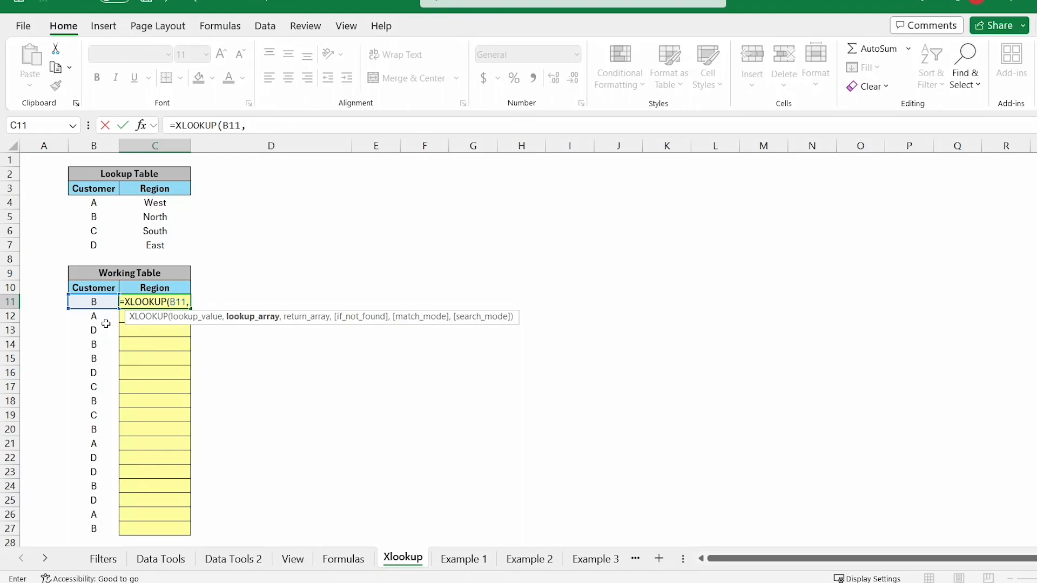
pyautogui.moveTo(94, 203); pyautogui.dragTo(93, 239)
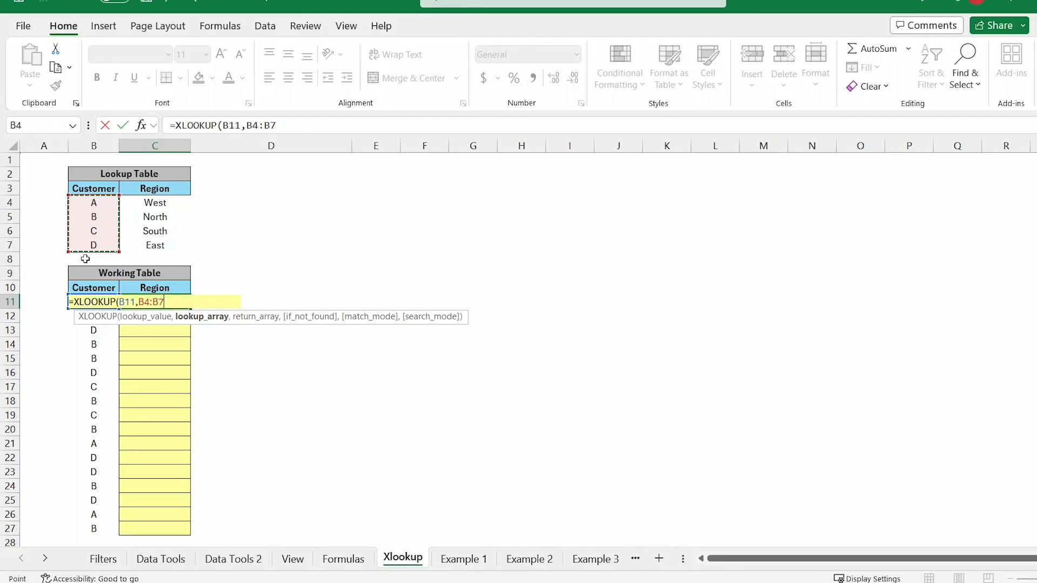
pyautogui.press('F4')
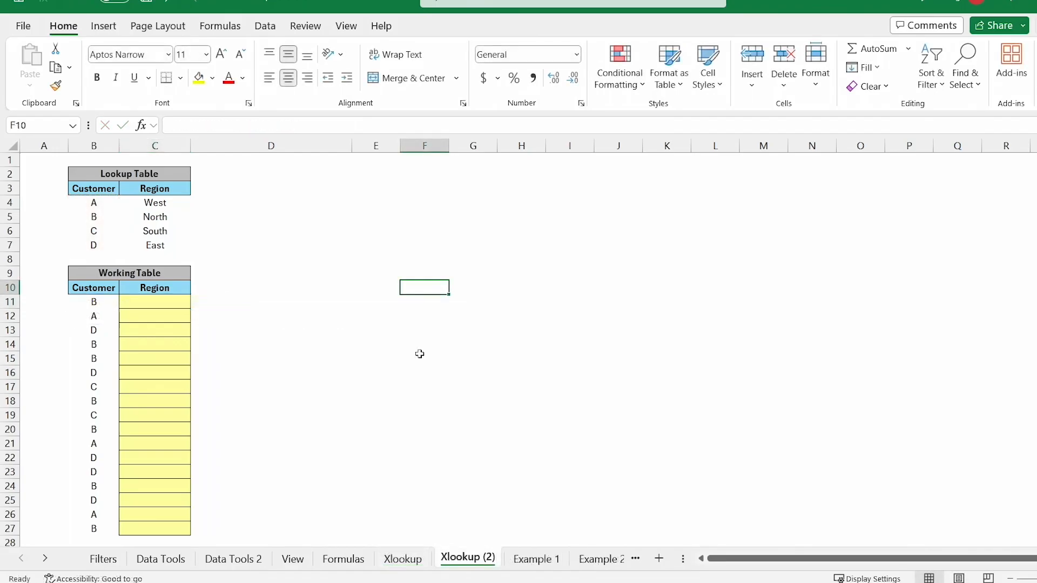
# Step: Enter 1 in F10 and the formula =F10+1 in F11
pyautogui.write('1')
pyautogui.press('Return')
pyautogui.press('Up')
pyautogui.click(442, 304)
pyautogui.write('=F10+1')
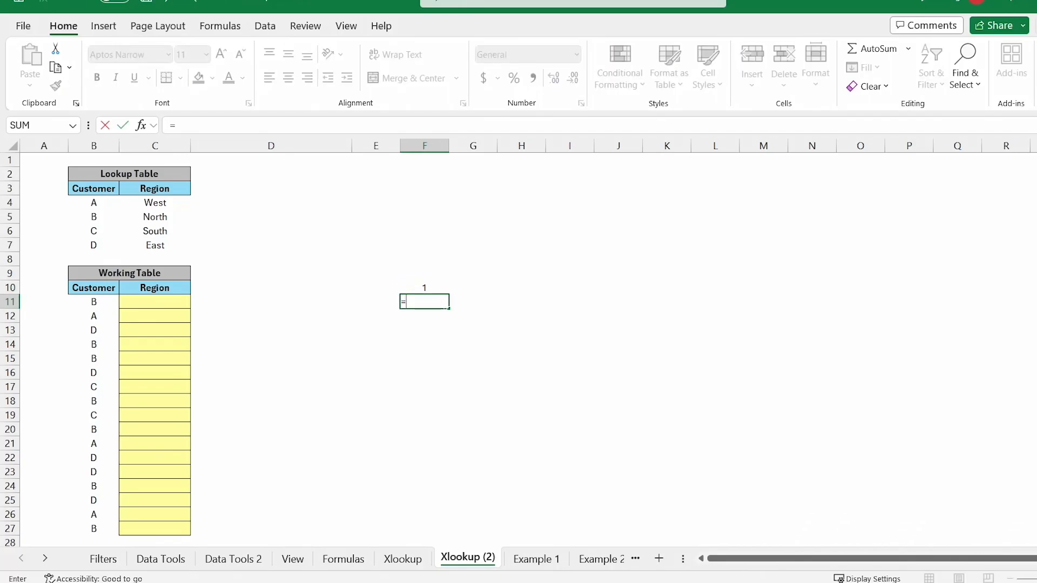
pyautogui.press('Return')
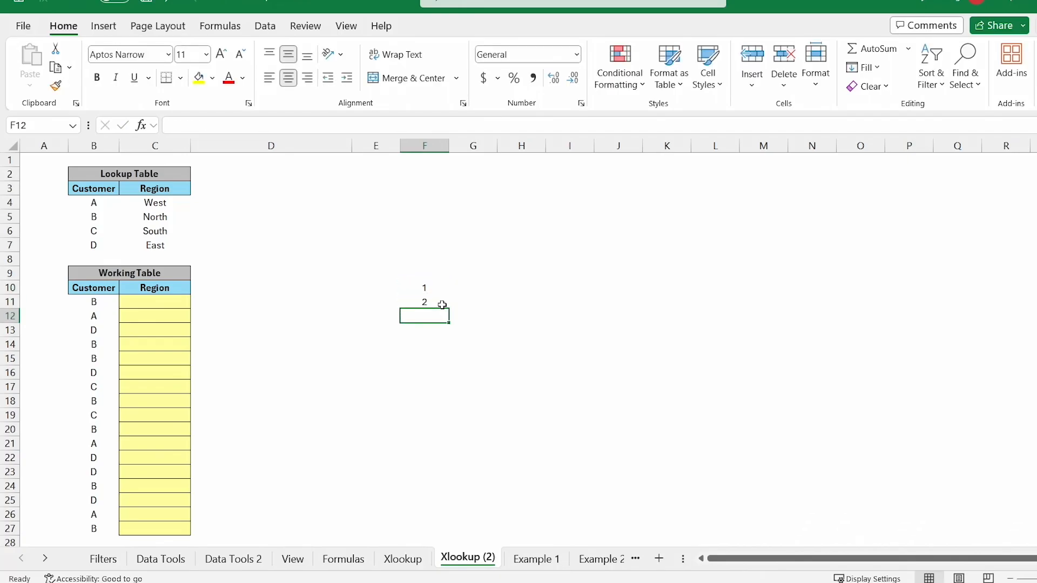
# Step: Copy F11 into F12 and inspect the shifted relative formula there
pyautogui.click(442, 304)
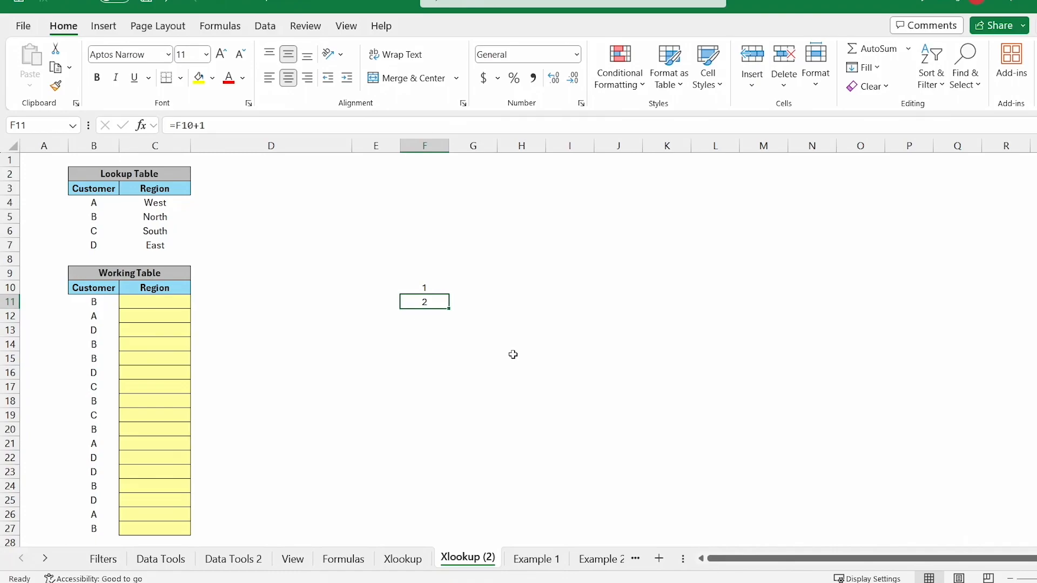
pyautogui.hotkey('ctrl', 'c')
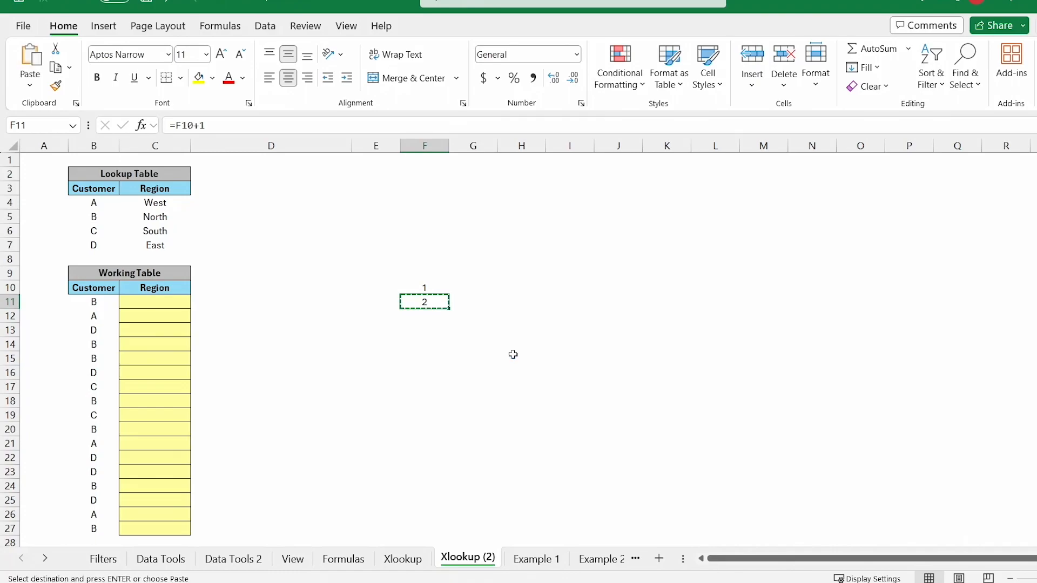
pyautogui.press('Down')
pyautogui.hotkey('ctrl', 'v')
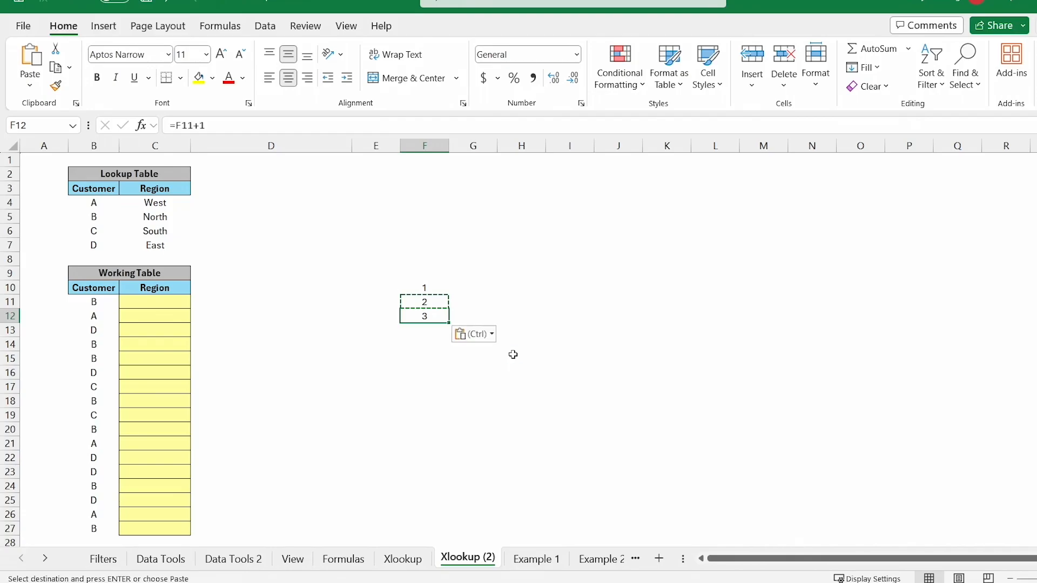
pyautogui.press('Escape')
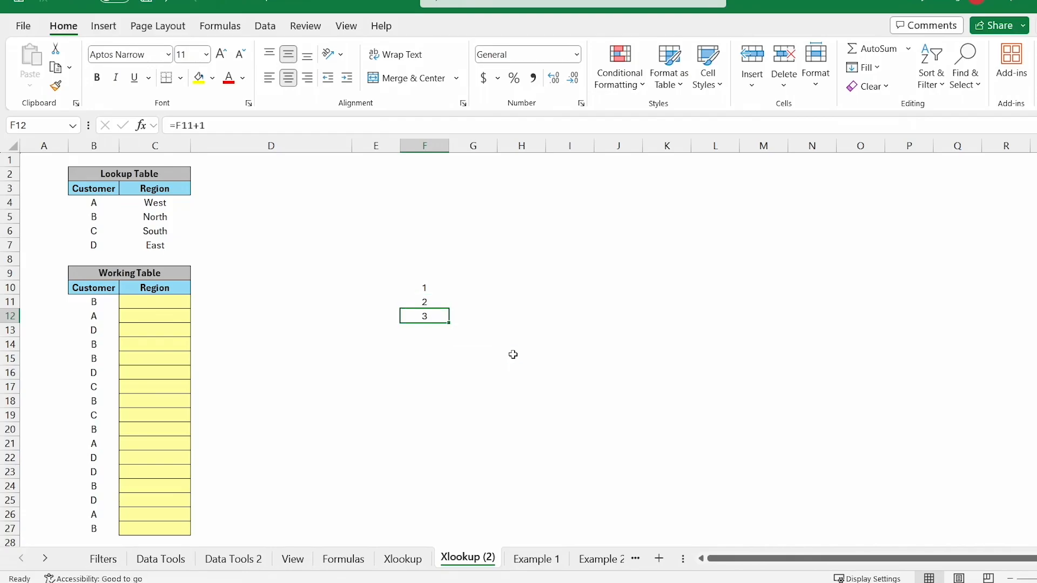
pyautogui.press('F2')
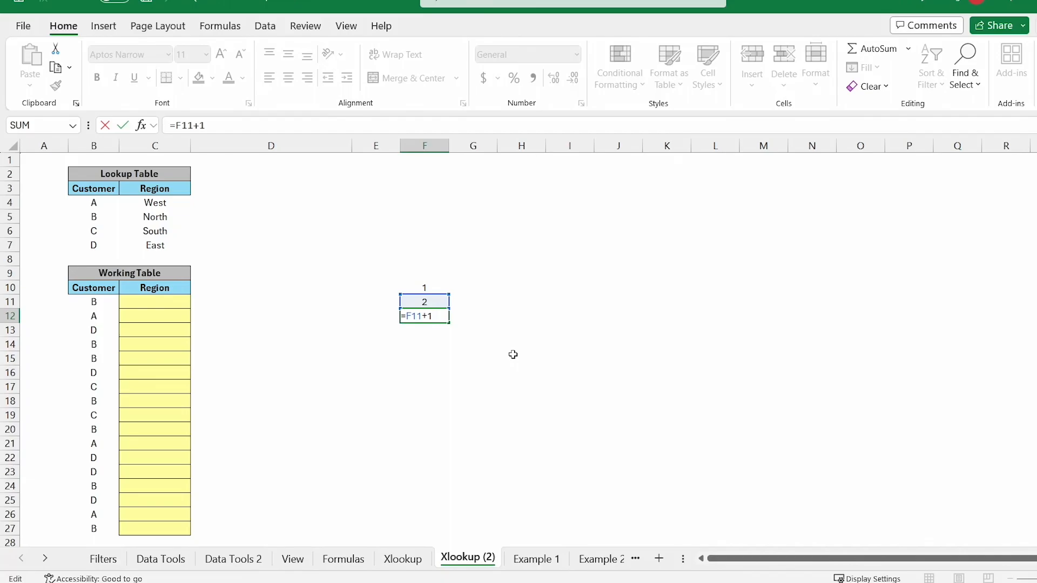
pyautogui.press('Escape')
pyautogui.hotkey('shift', 'Return')
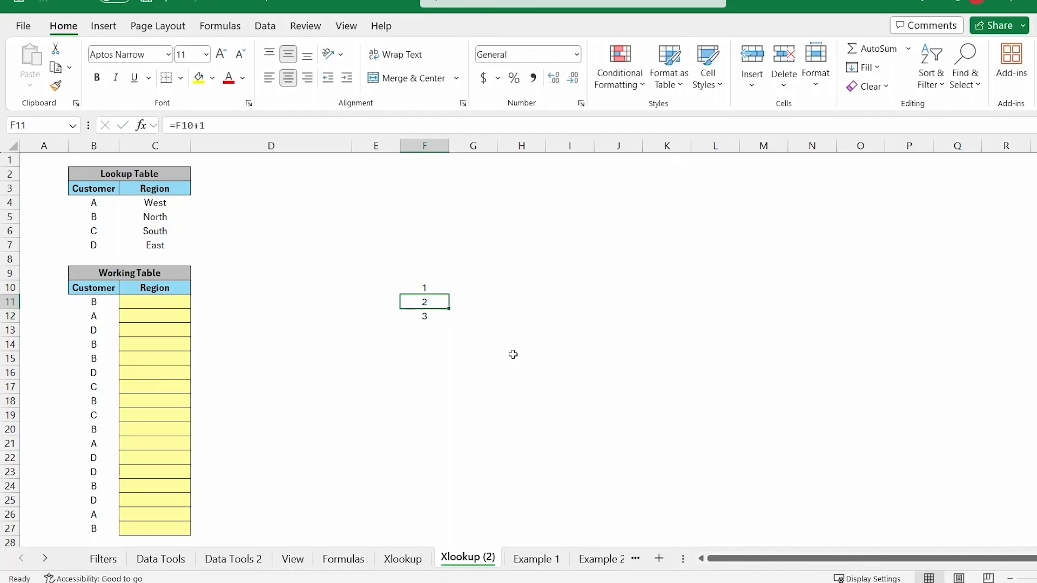
# Step: Change F11 to =$F$10+1 and copy it to F12 so it also shows 2
pyautogui.doubleClick(402, 301)
pyautogui.doubleClick(414, 302)
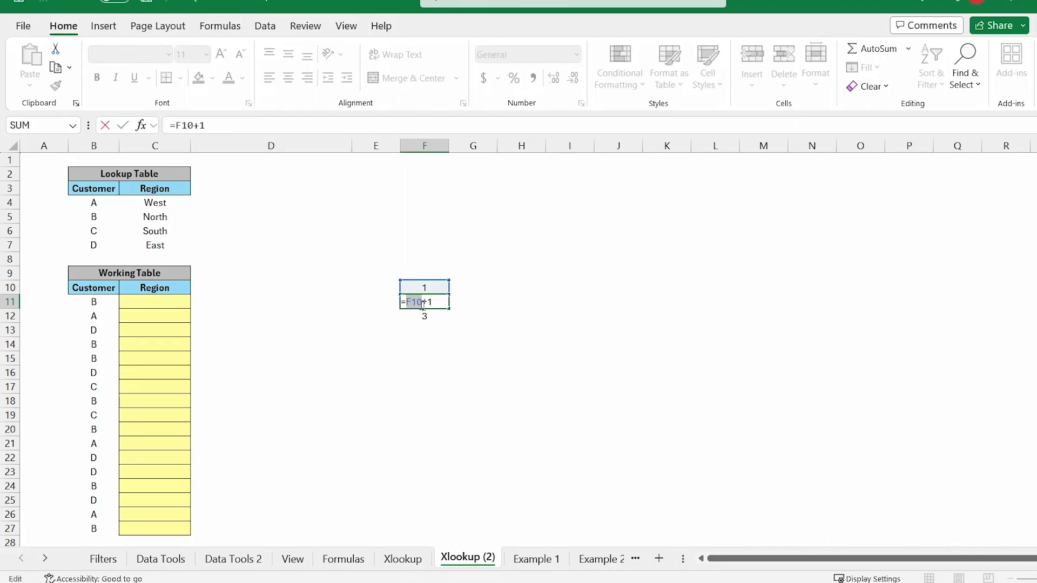
pyautogui.press('F4')
pyautogui.press('Return')
pyautogui.press('Up')
pyautogui.hotkey('ctrl', 'c')
pyautogui.press('Down')
pyautogui.hotkey('ctrl', 'v')
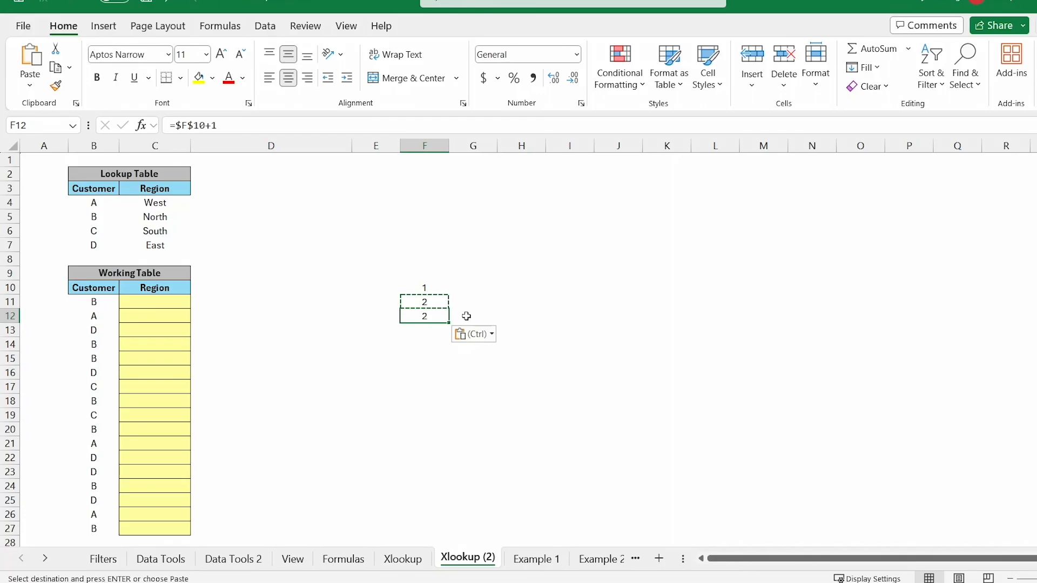
pyautogui.press('F2')
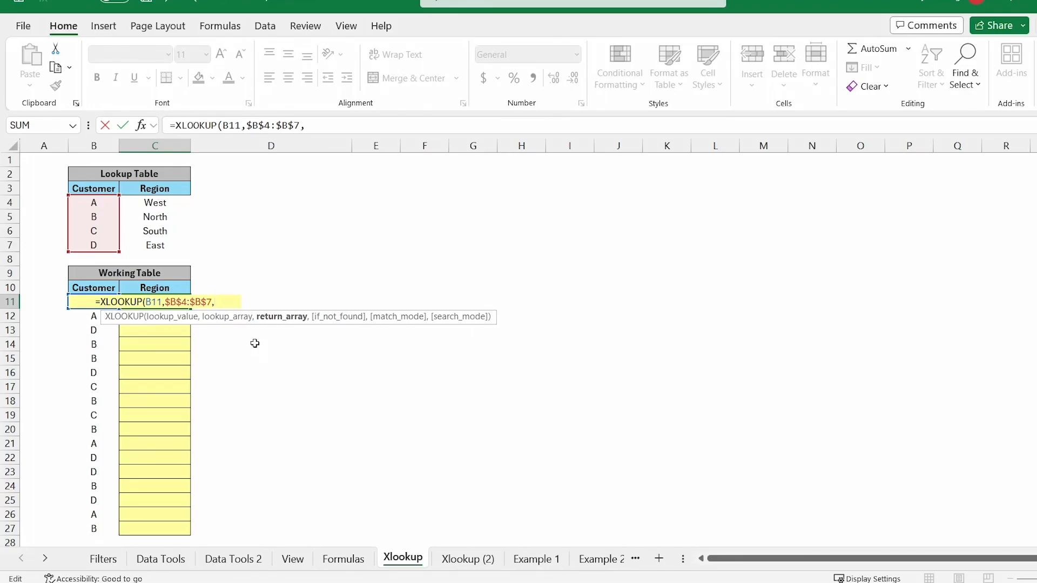
# Step: Add the absolute return range $C$4:$C$7 to C11's XLOOKUP and skip the if_not_found argument
pyautogui.moveTo(162, 202); pyautogui.dragTo(164, 244)
pyautogui.press('F4')
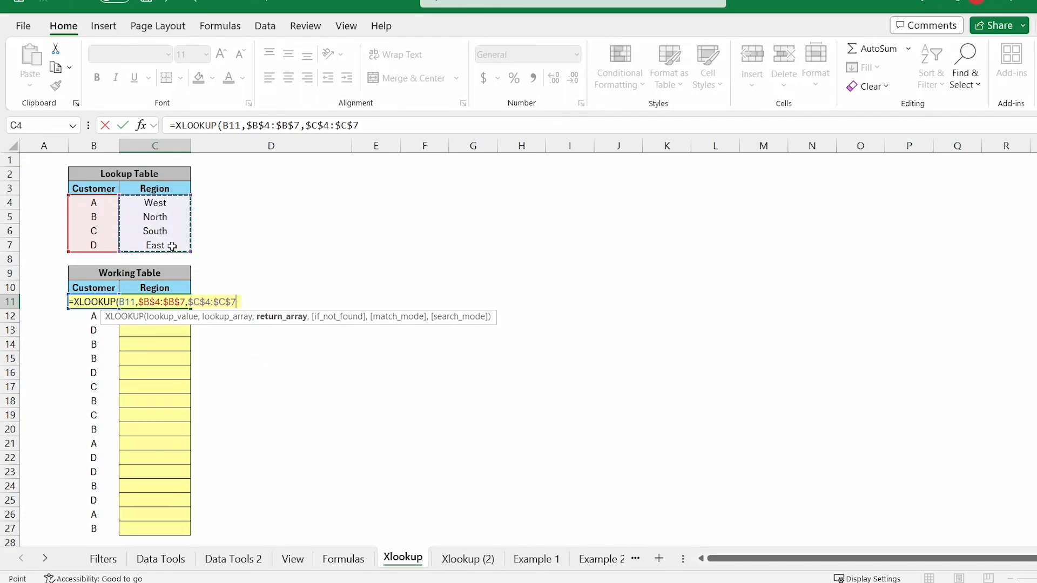
pyautogui.write(',')
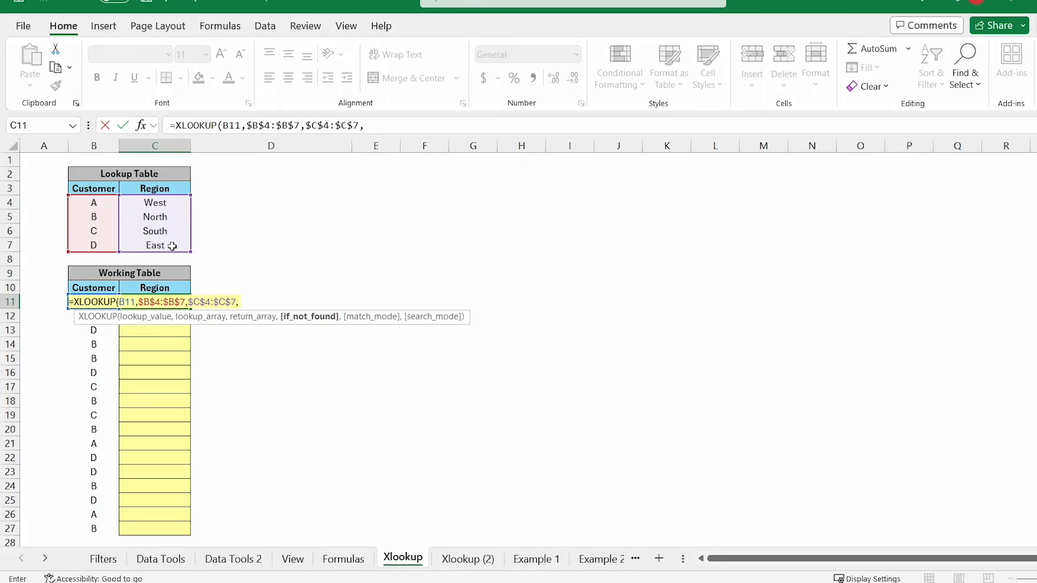
pyautogui.write(',')
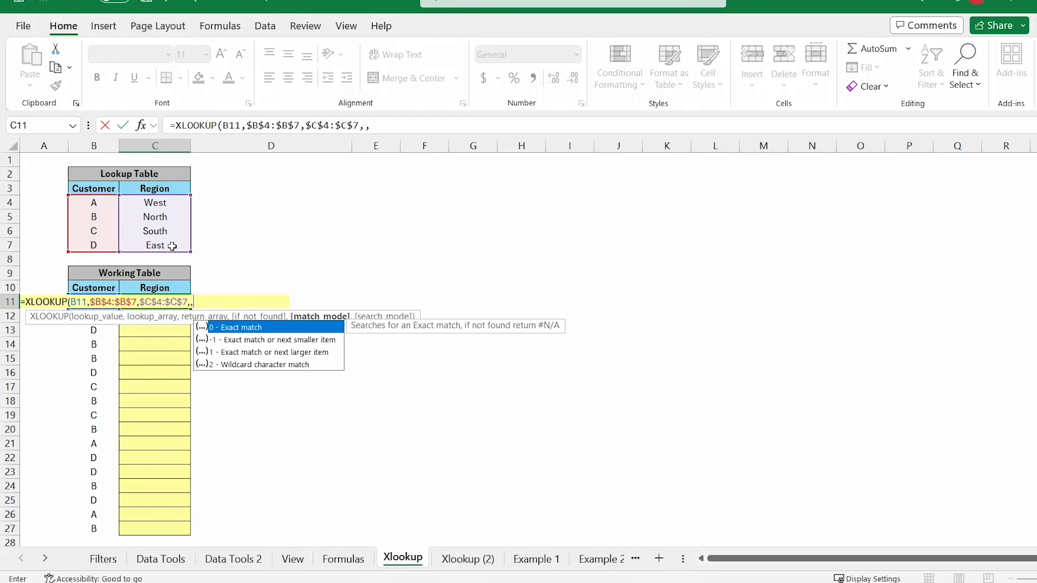
# Step: Commit the XLOOKUP in C11 and copy it down the Region column to C27
pyautogui.press('Return')
pyautogui.press('Up')
pyautogui.hotkey('ctrl', 'c')
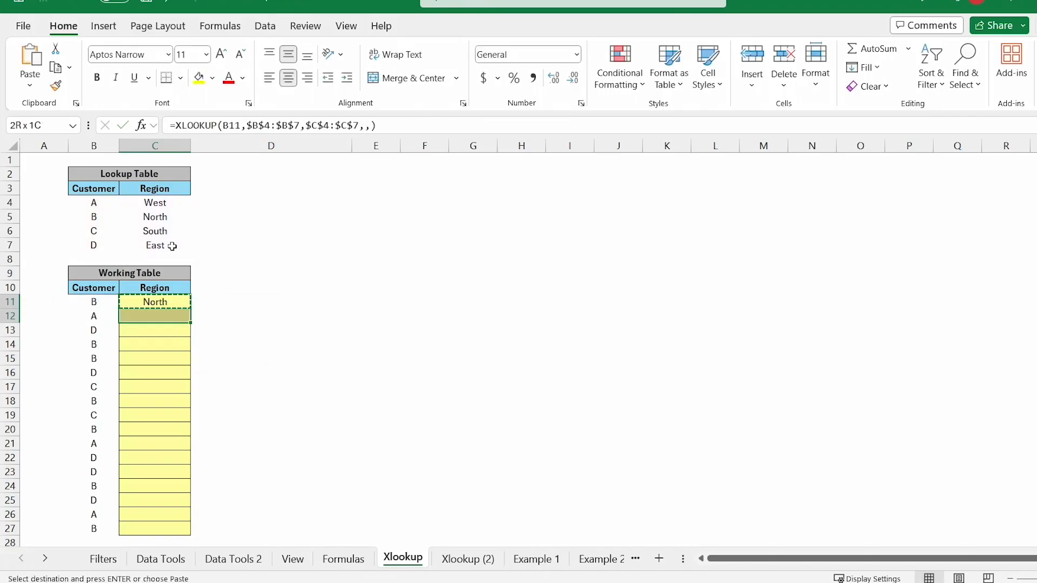
pyautogui.hotkey('shift', 'Down')
pyautogui.hotkey('shift', 'Down')
pyautogui.hotkey('shift', 'Down')
pyautogui.hotkey('shift', 'Down')
pyautogui.hotkey('shift', 'Down')
pyautogui.hotkey('shift', 'Down')
pyautogui.hotkey('shift', 'Down')
pyautogui.hotkey('shift', 'Down')
pyautogui.hotkey('shift', 'Down')
pyautogui.hotkey('shift', 'Down')
pyautogui.hotkey('shift', 'Down')
pyautogui.hotkey('shift', 'Down')
pyautogui.hotkey('shift', 'Down')
pyautogui.hotkey('shift', 'Down')
pyautogui.hotkey('shift', 'Down')
pyautogui.hotkey('shift', 'Down')
pyautogui.hotkey('ctrl', 'v')
pyautogui.press('Escape')
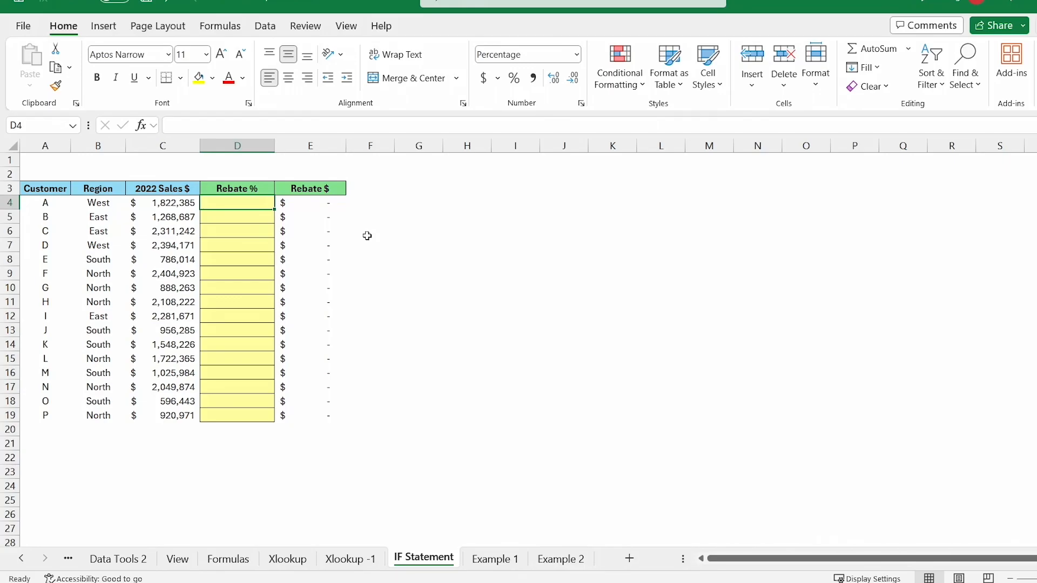
# Step: Enter =IF(C4>2000000,5%,0) in D4 as the Rebate % formula
pyautogui.write('=')
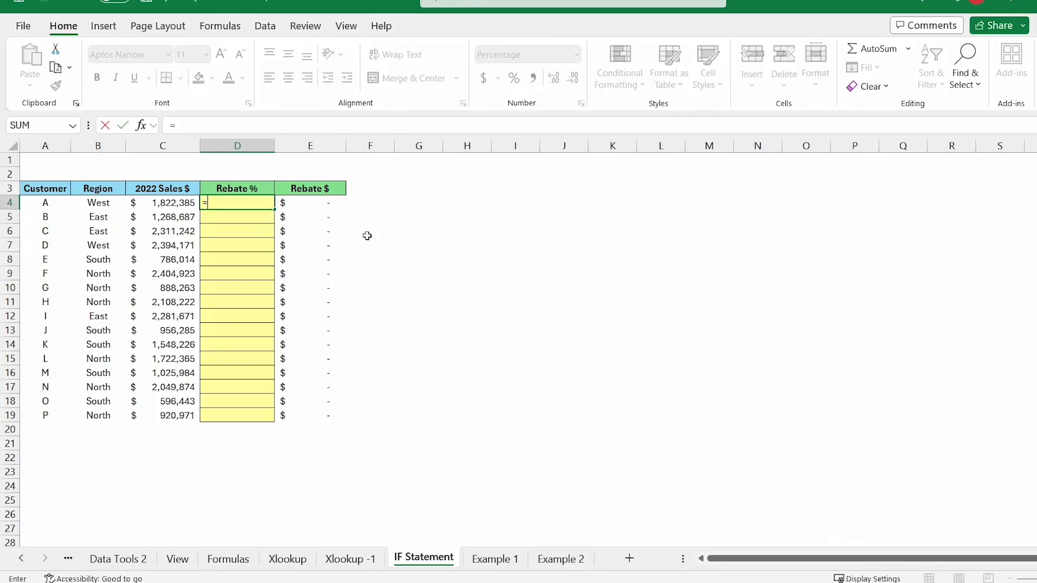
pyautogui.write('IF(')
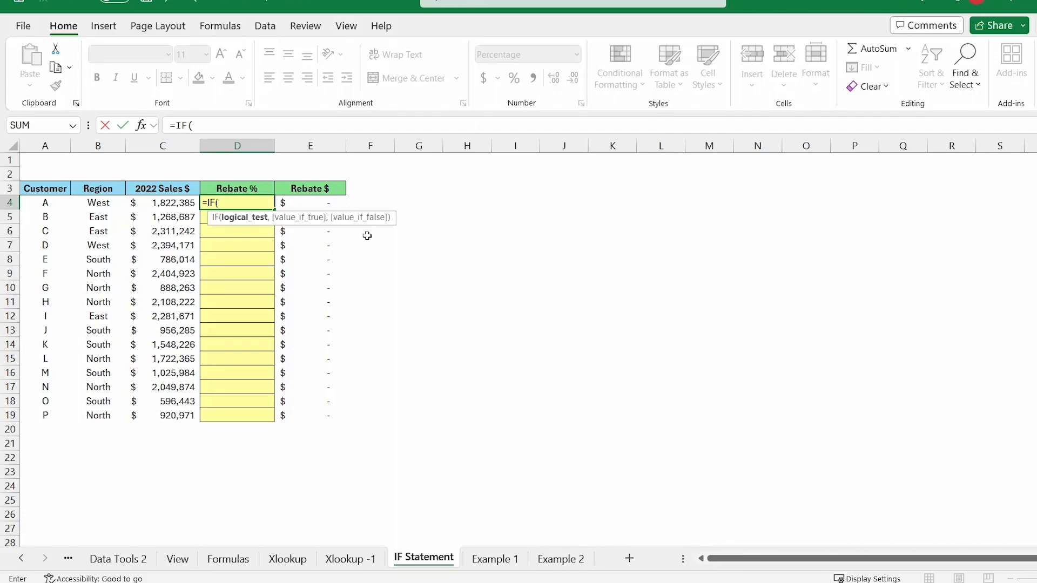
pyautogui.click(176, 204)
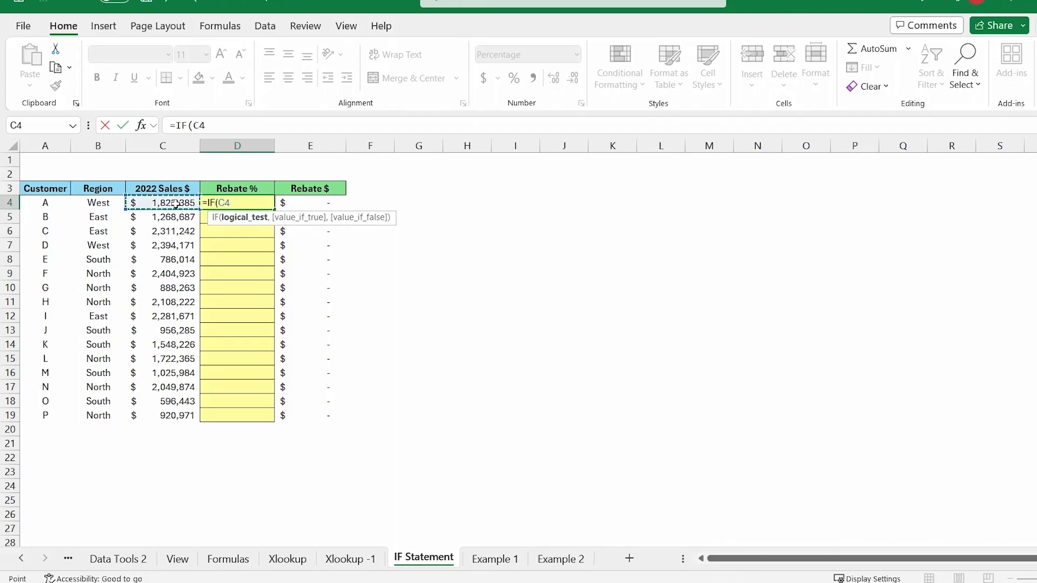
pyautogui.write('>2000000,')
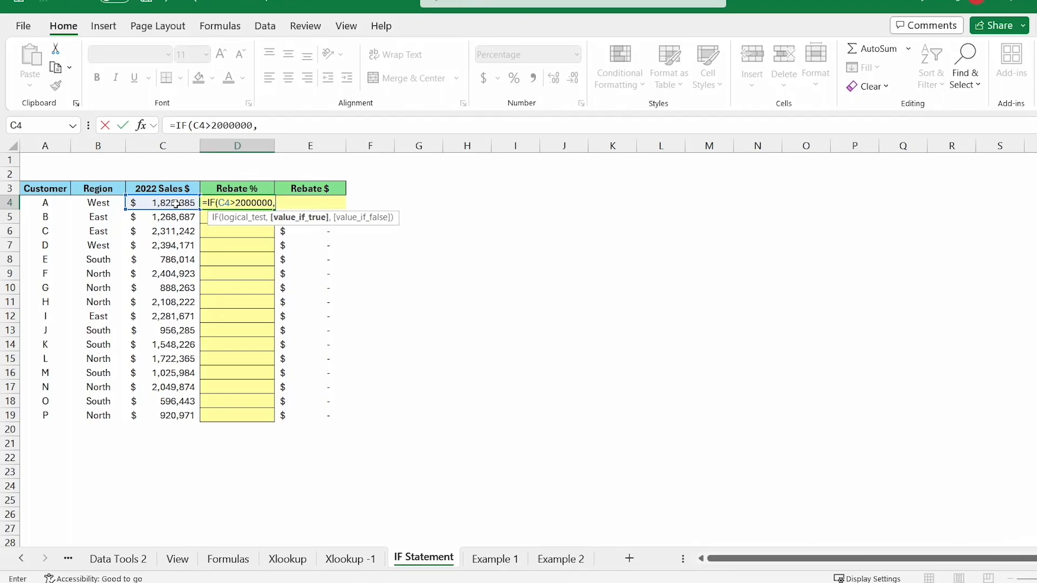
pyautogui.write('5%,')
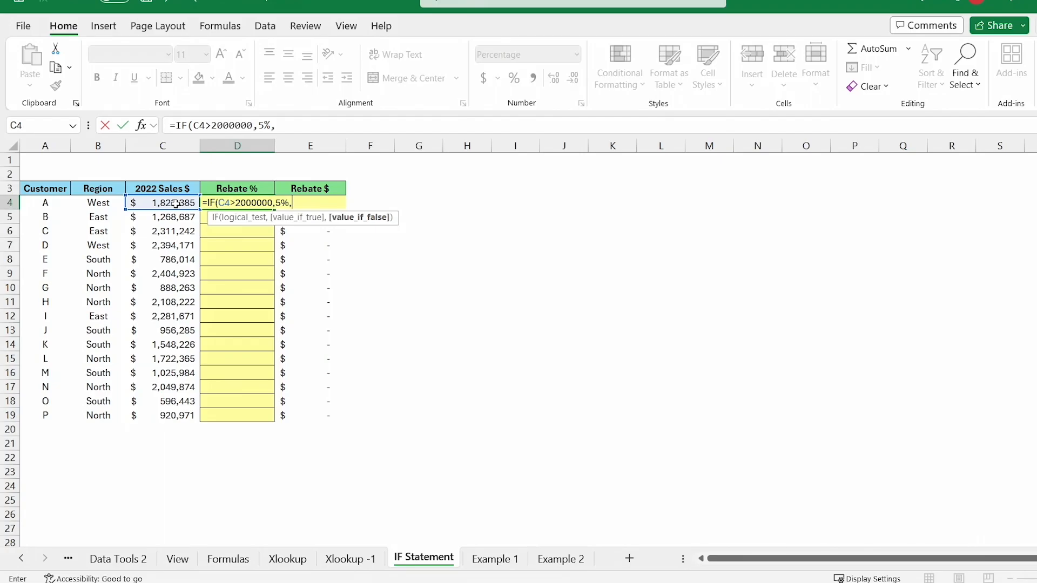
pyautogui.write('0)')
pyautogui.hotkey('ctrl', 'Return')
# Step: Copy the D4 rebate formula down the Rebate % column to D19
pyautogui.hotkey('ctrl', 'c')
pyautogui.hotkey('shift', 'Down')
pyautogui.hotkey('shift', 'Down')
pyautogui.hotkey('shift', 'Down')
pyautogui.hotkey('shift', 'Down')
pyautogui.hotkey('shift', 'Down')
pyautogui.hotkey('shift', 'Down')
pyautogui.hotkey('shift', 'Down')
pyautogui.hotkey('shift', 'Down')
pyautogui.hotkey('shift', 'Down')
pyautogui.hotkey('shift', 'Down')
pyautogui.hotkey('shift', 'Down')
pyautogui.hotkey('shift', 'Down')
pyautogui.hotkey('shift', 'Down')
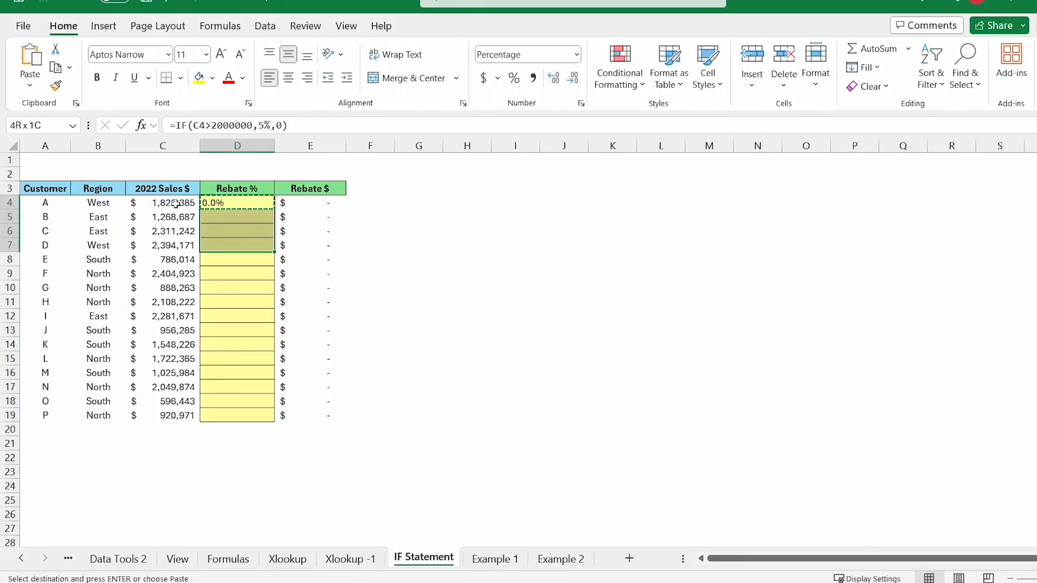
pyautogui.hotkey('shift', 'Down')
pyautogui.hotkey('shift', 'Down')
pyautogui.hotkey('ctrl', 'v')
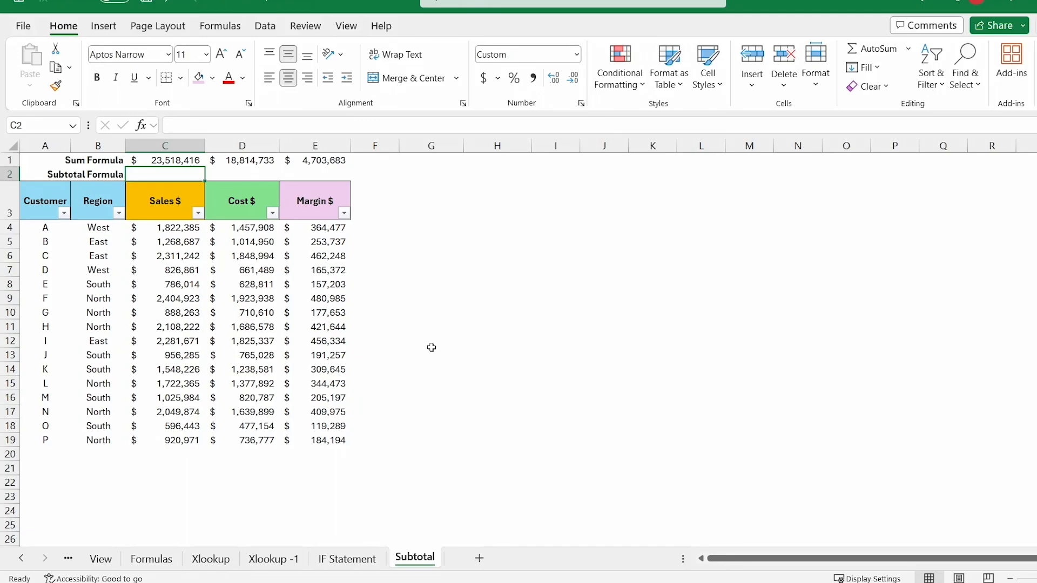
# Step: Enter =SUBTOTAL(9,C4:C19) in C2 to total the Sales column
pyautogui.write('=sub')
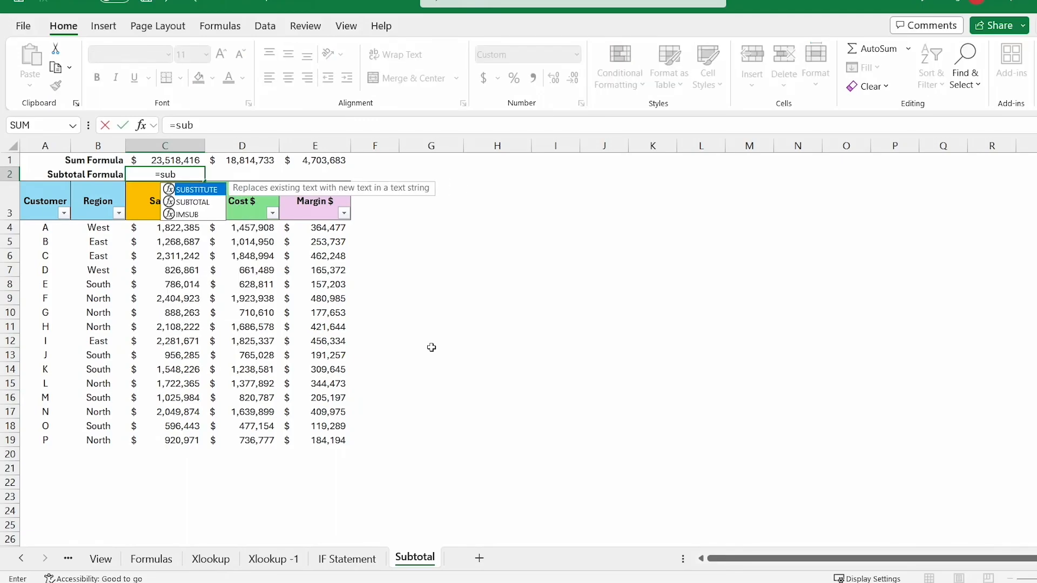
pyautogui.press('Tab')
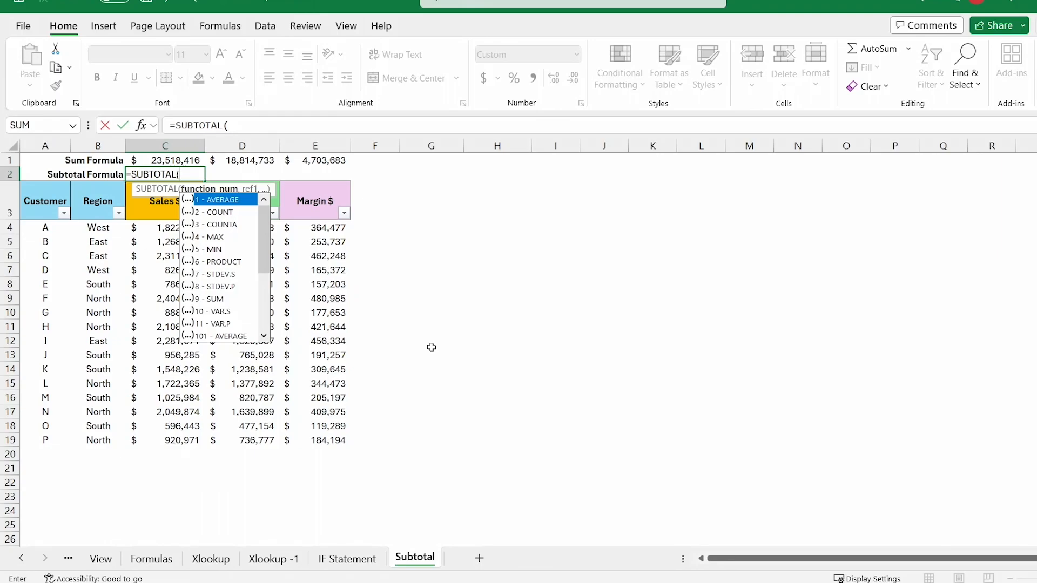
pyautogui.write('9,')
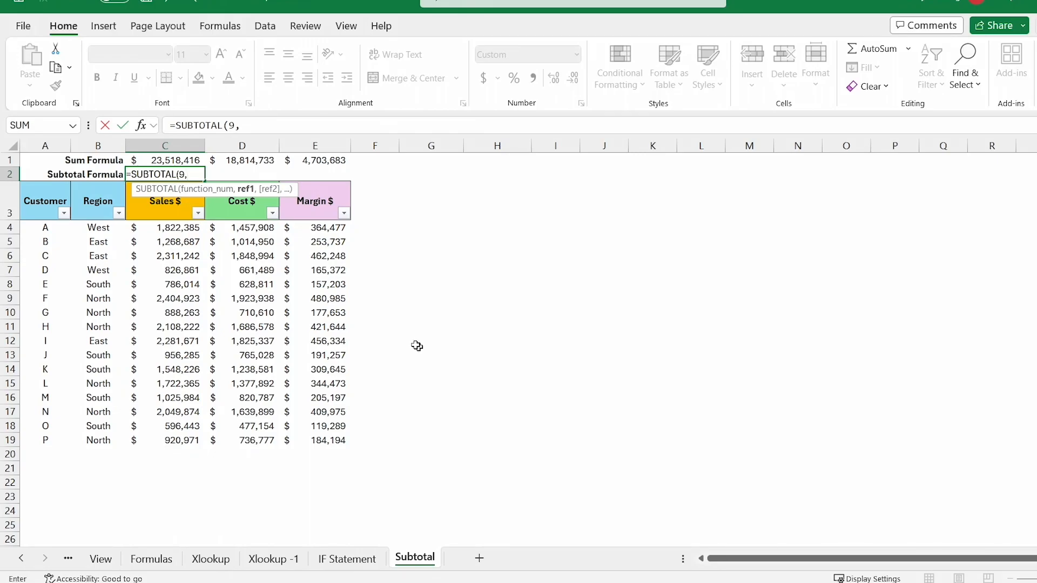
pyautogui.moveTo(196, 232); pyautogui.dragTo(191, 438)
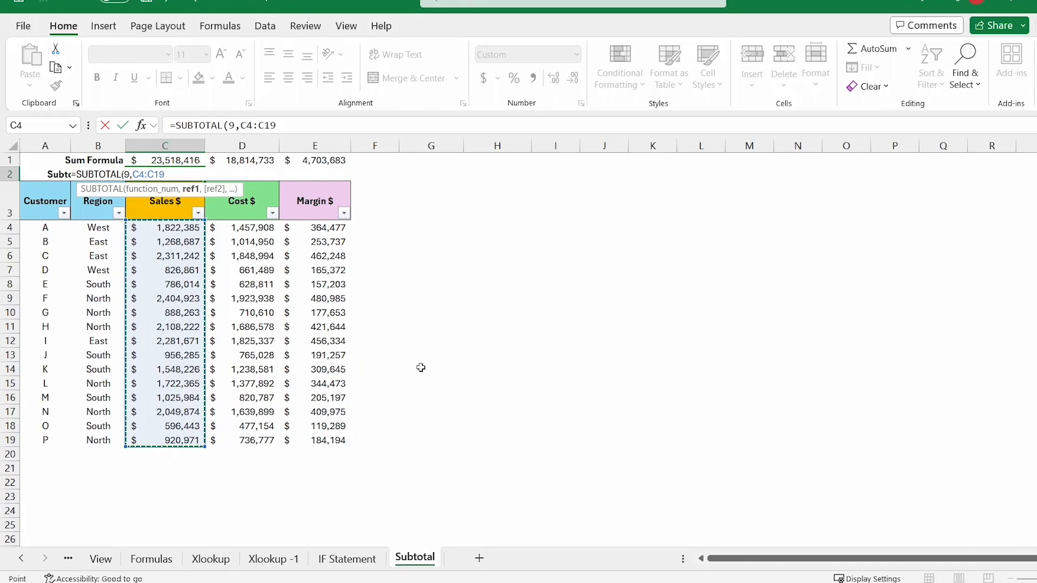
pyautogui.press('Return')
# Step: Copy the C2 subtotal formula across to D2:E2 for Cost and Margin
pyautogui.press('Up')
pyautogui.hotkey('ctrl', 'c')
pyautogui.hotkey('shift', 'Right')
pyautogui.hotkey('shift', 'Right')
pyautogui.hotkey('ctrl', 'v')
pyautogui.press('Escape')
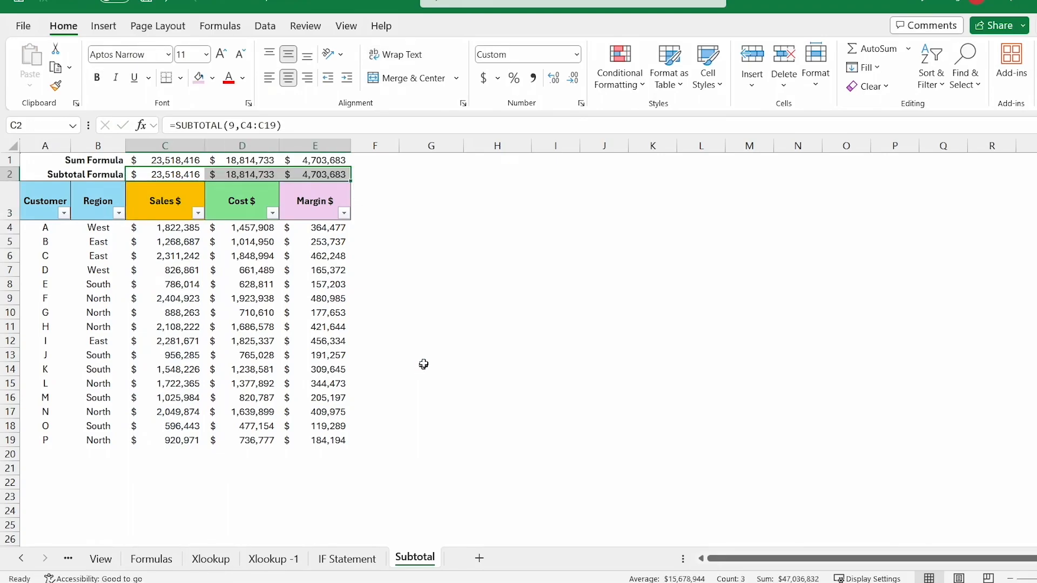
# Step: Filter the Customer column to show only D, then inspect the SUM formula in C1
pyautogui.click(64, 214)
pyautogui.click(43, 404)
pyautogui.click(48, 459)
pyautogui.click(134, 540)
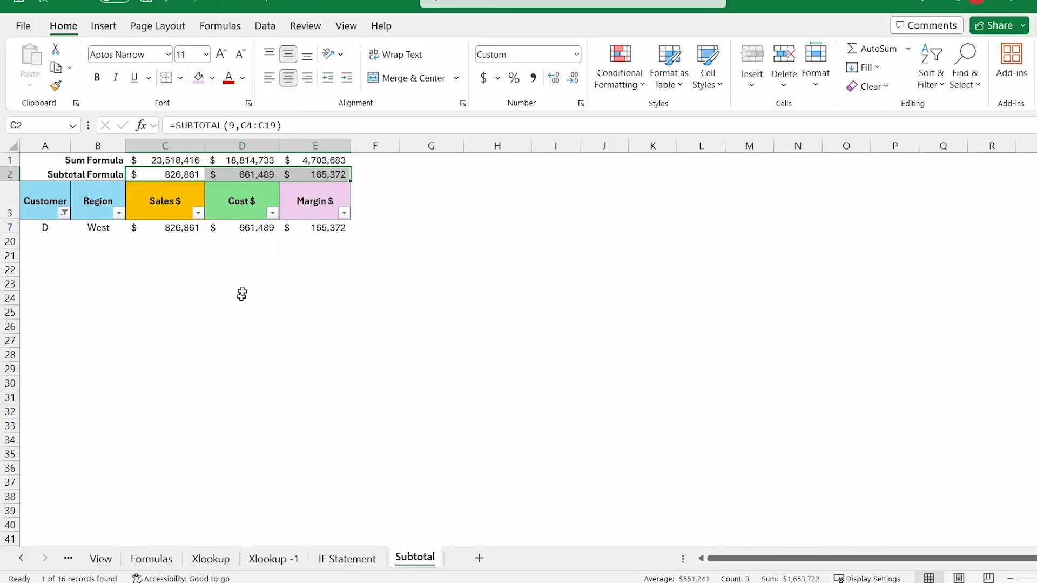
pyautogui.click(385, 255)
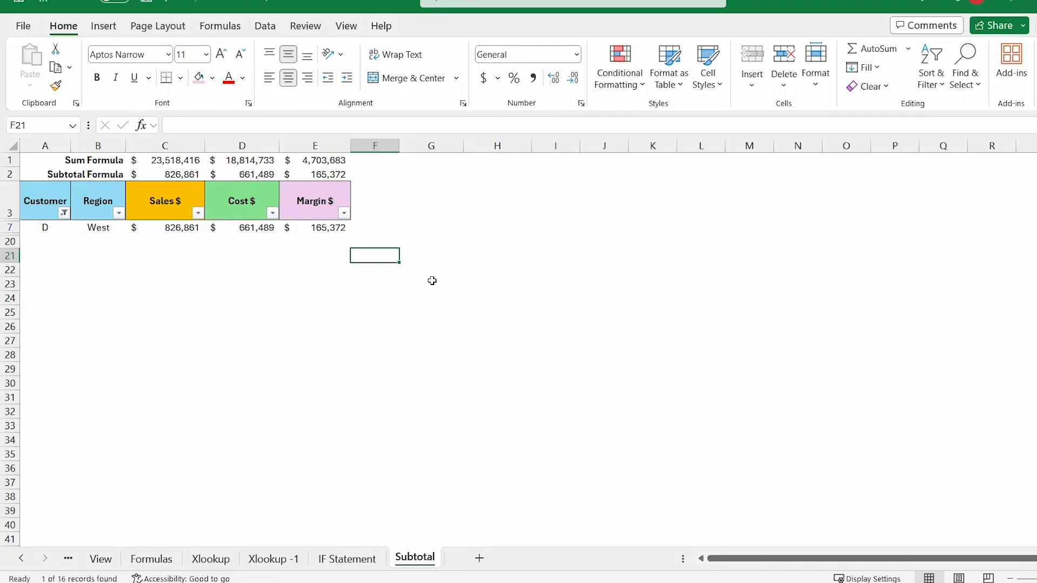
pyautogui.click(187, 159)
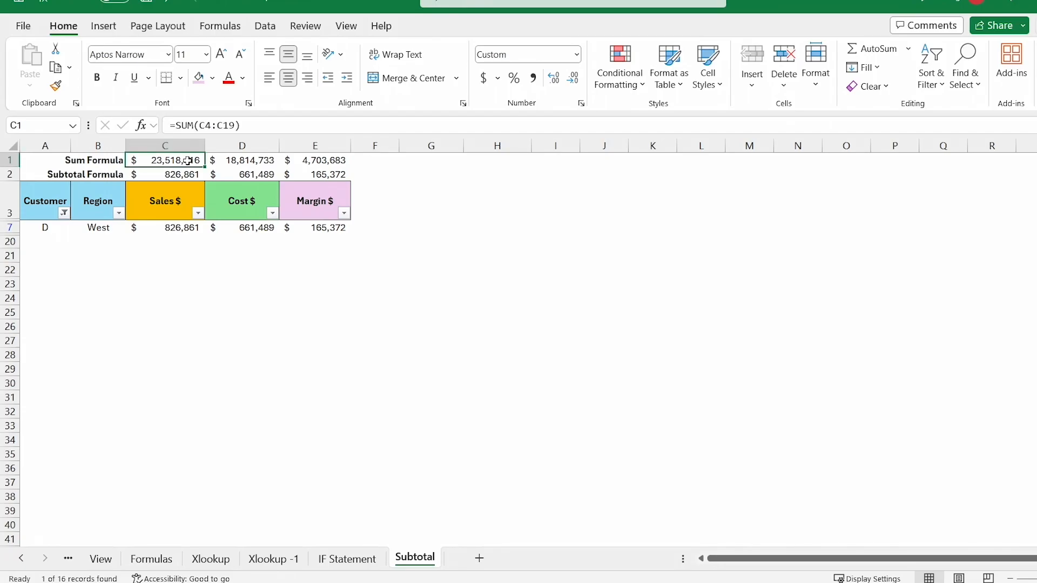